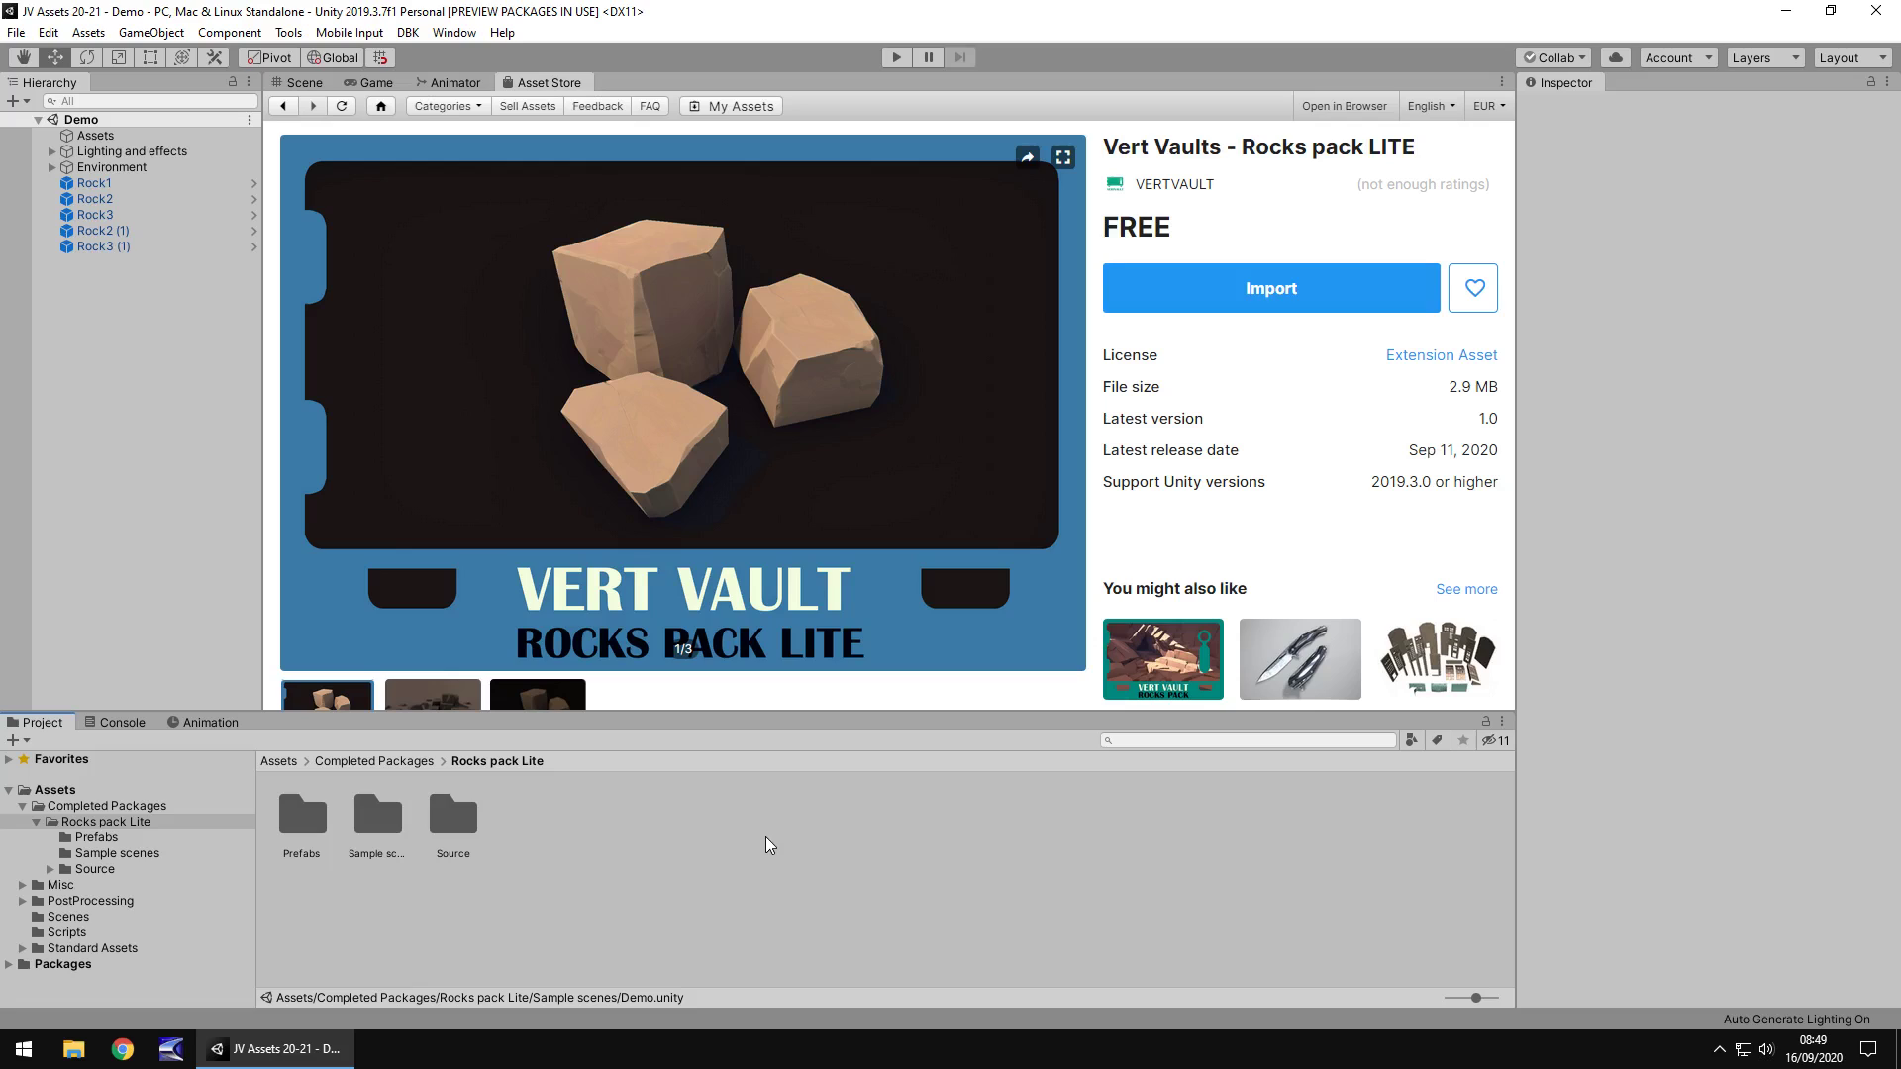
Switch from the store page back to the Rocks pack Lite Demo scene view.
{"action": "left_click", "coordinate": [302, 84]}
Orbit toward the rocks and zoom in and out to examine them up close.
{"action": "right_click_drag", "start_coordinate": [543, 339], "coordinate": [658, 454]}
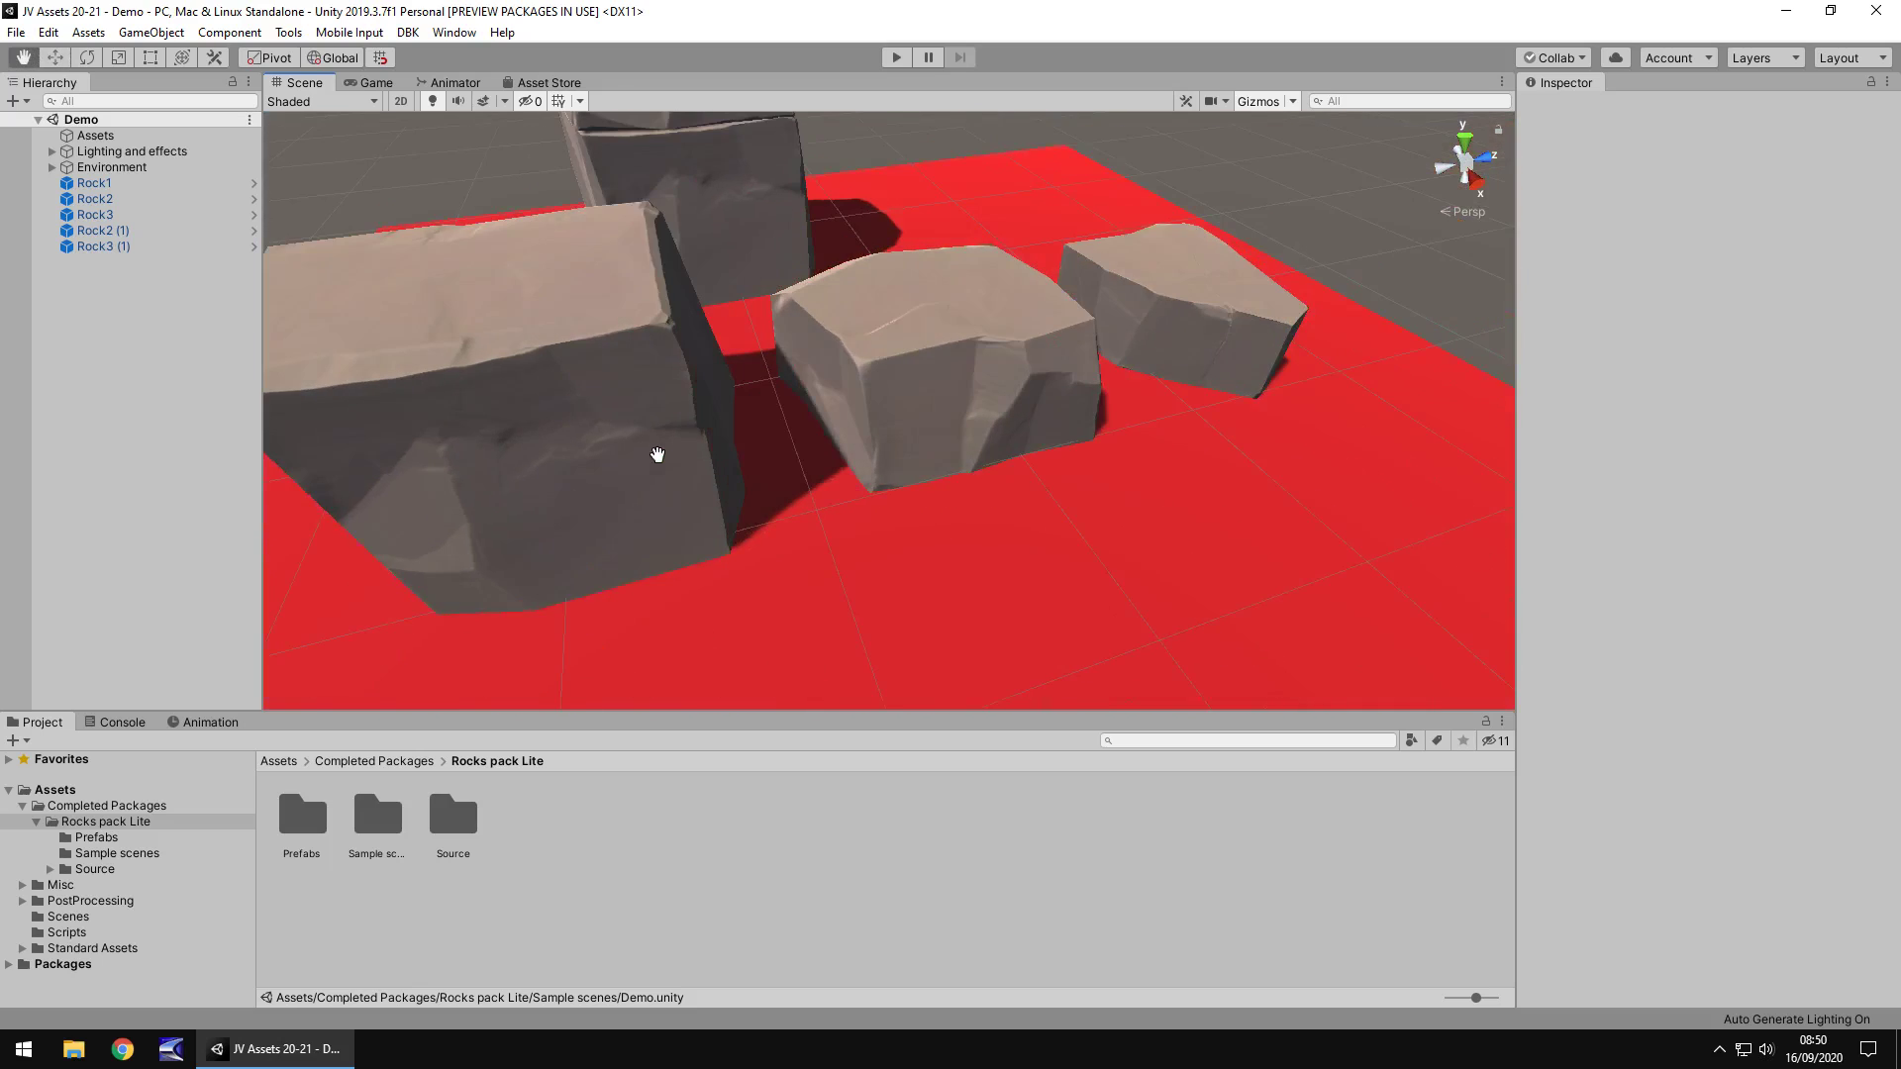
{"action": "scroll", "coordinate": [657, 465], "scroll_direction": "down", "scroll_amount": 8}
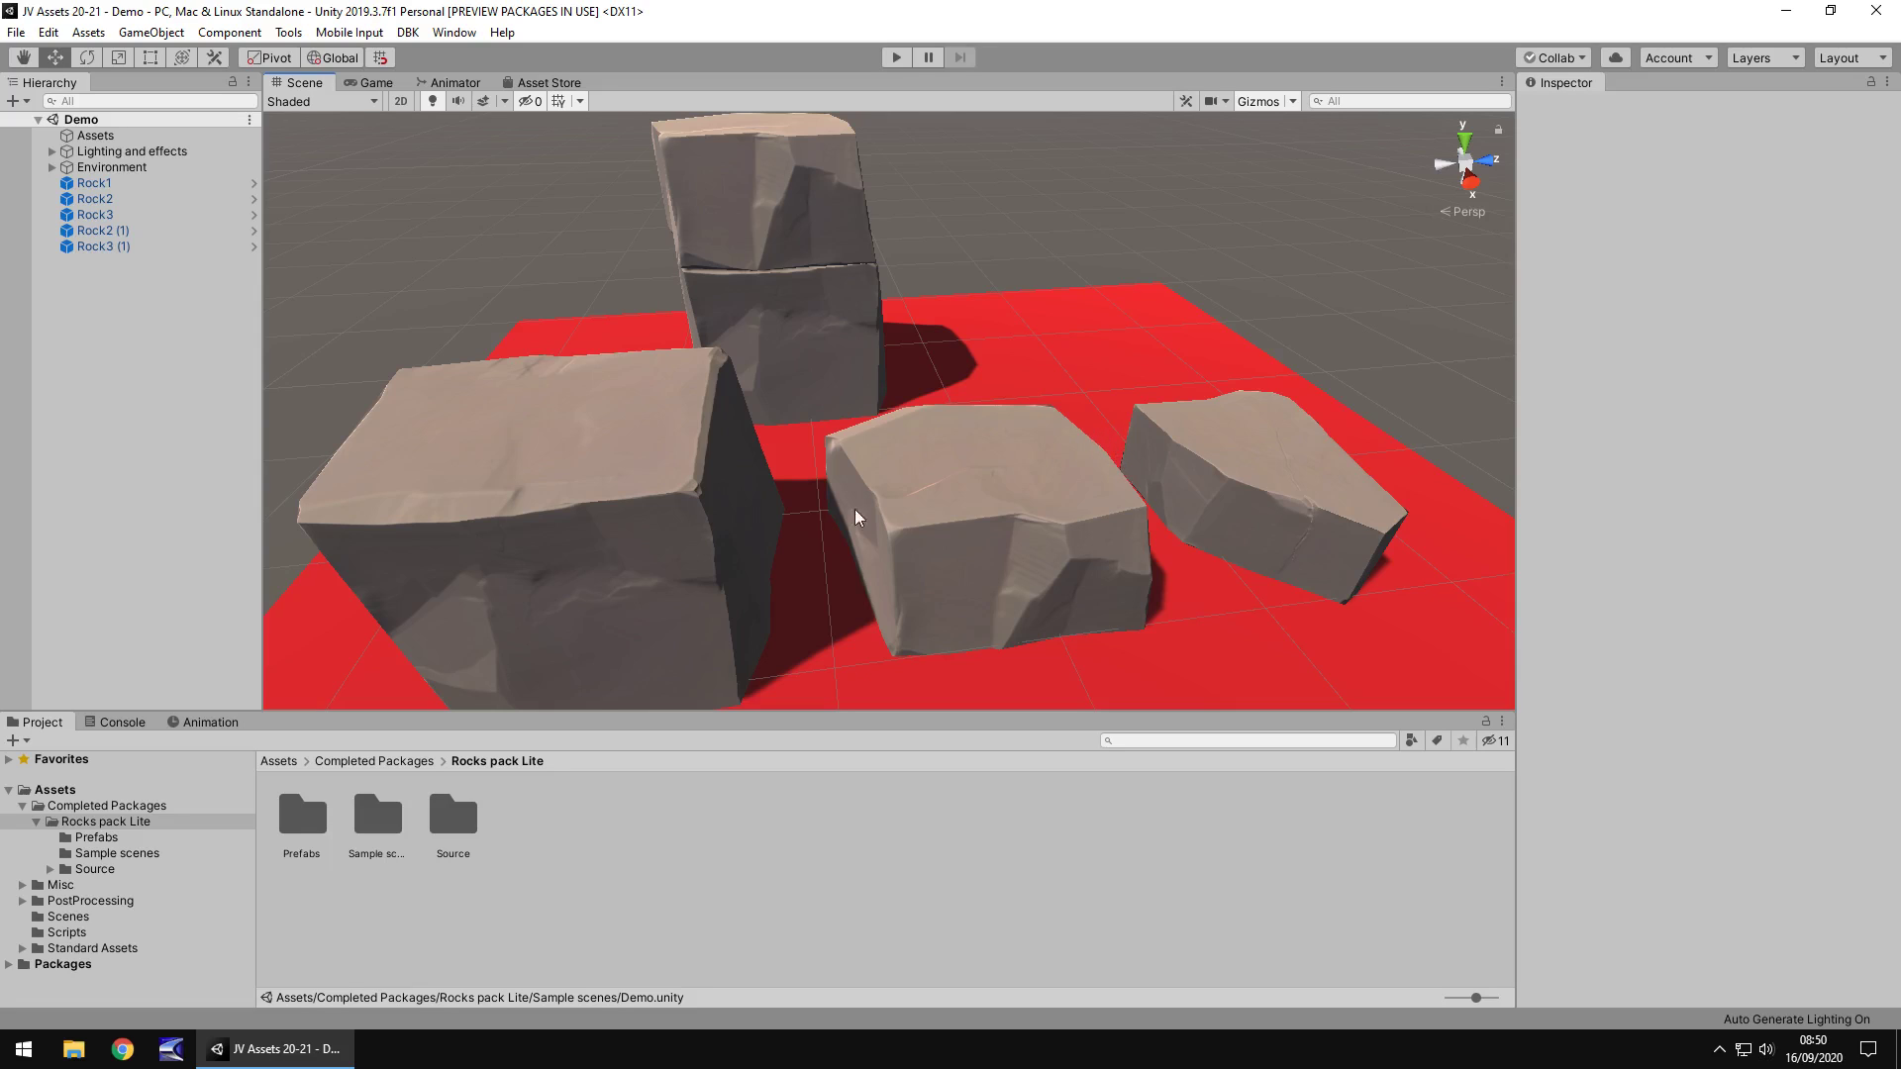
{"action": "scroll", "coordinate": [920, 522], "scroll_direction": "up", "scroll_amount": 5}
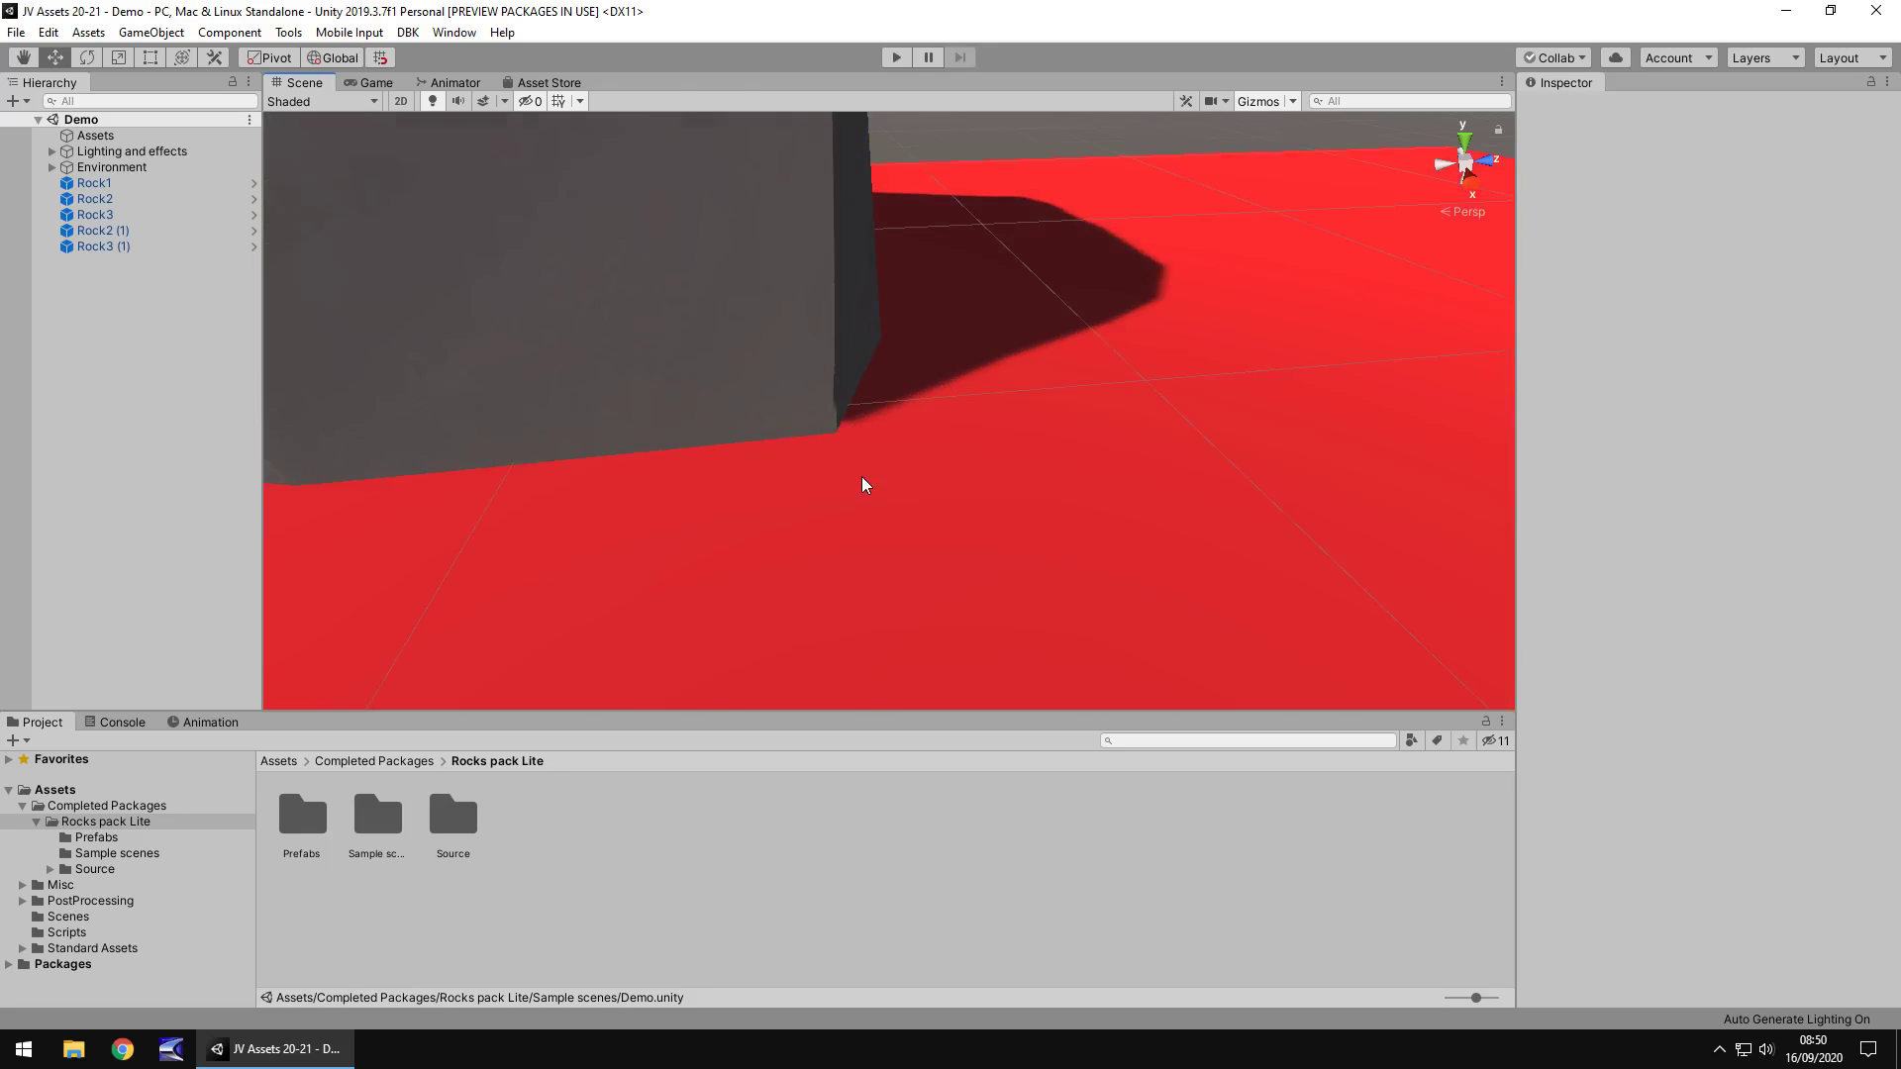
{"action": "scroll", "coordinate": [862, 485], "scroll_direction": "down", "scroll_amount": 5}
{"action": "scroll", "coordinate": [683, 420], "scroll_direction": "up", "scroll_amount": 5}
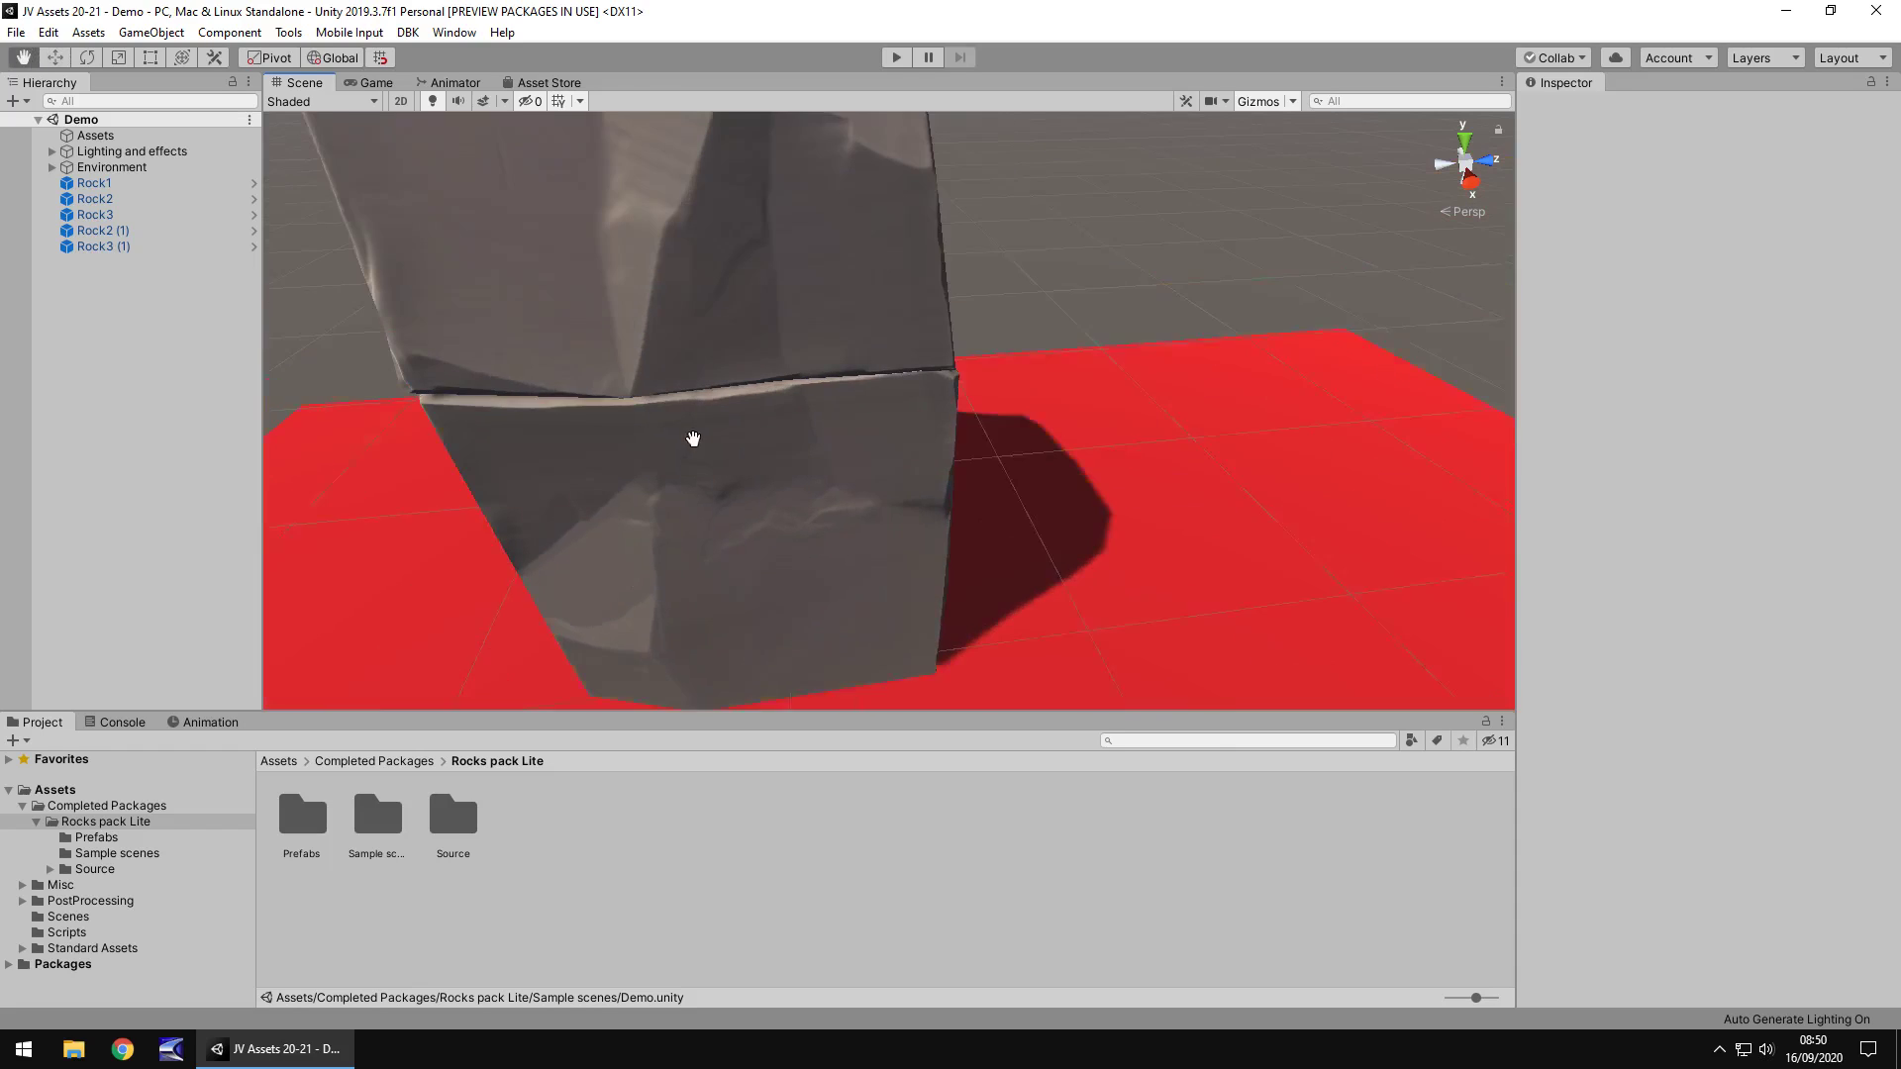
{"action": "scroll", "coordinate": [772, 455], "scroll_direction": "down", "scroll_amount": 5}
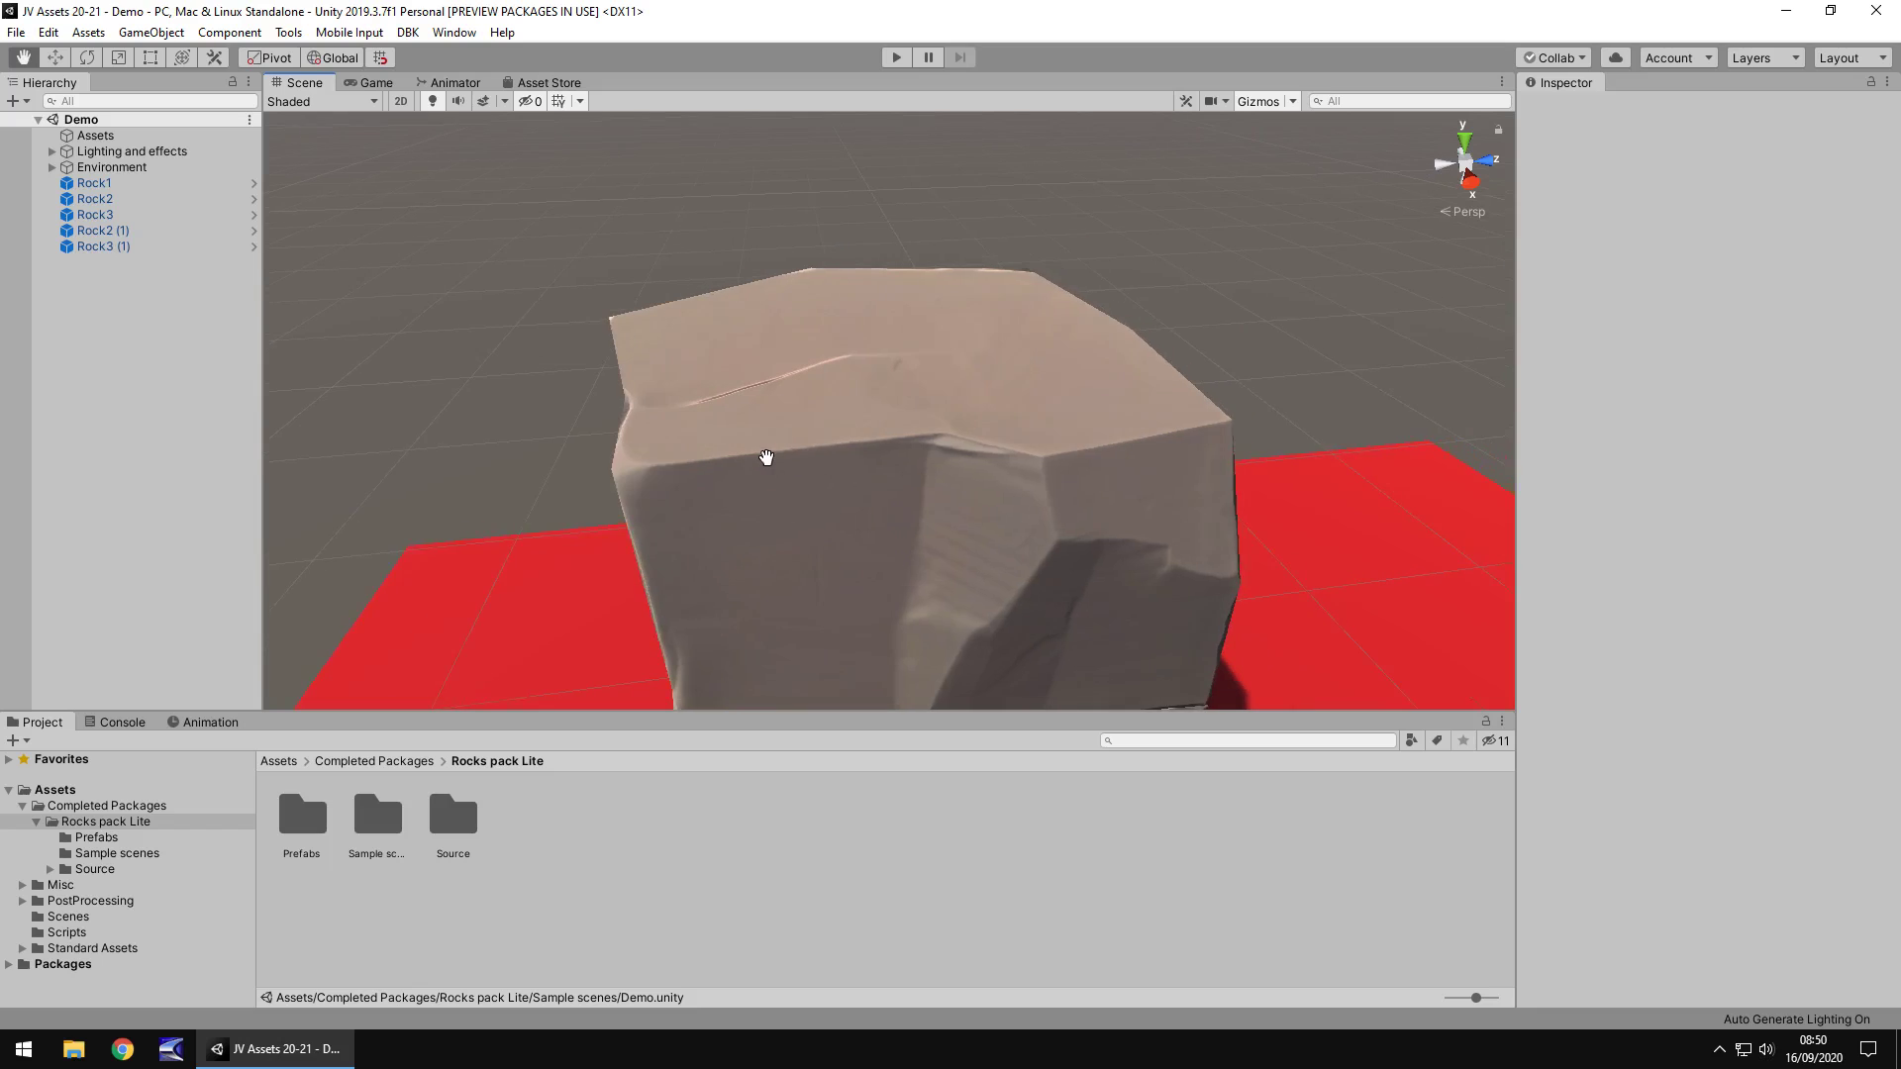
{"action": "scroll", "coordinate": [767, 457], "scroll_direction": "up", "scroll_amount": 3}
{"action": "scroll", "coordinate": [756, 453], "scroll_direction": "down", "scroll_amount": 6}
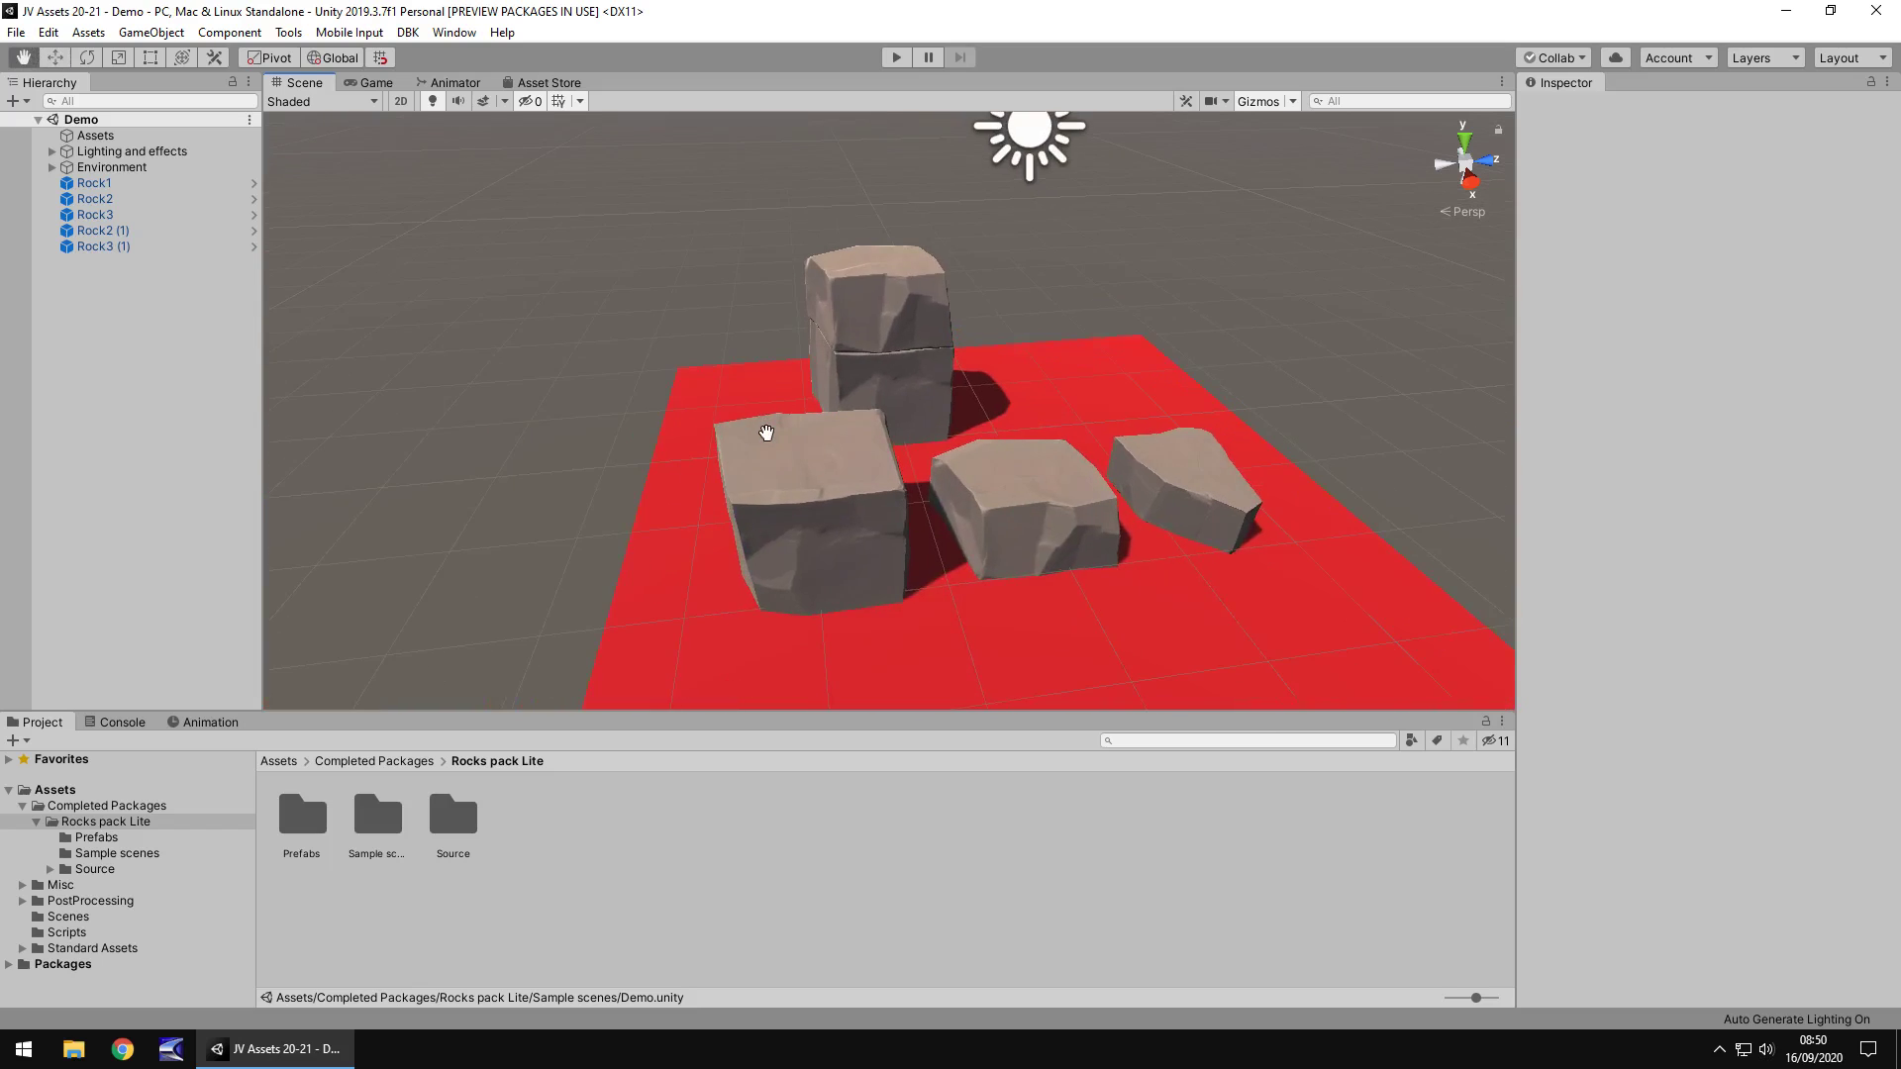
{"action": "scroll", "coordinate": [766, 433], "scroll_direction": "up", "scroll_amount": 5}
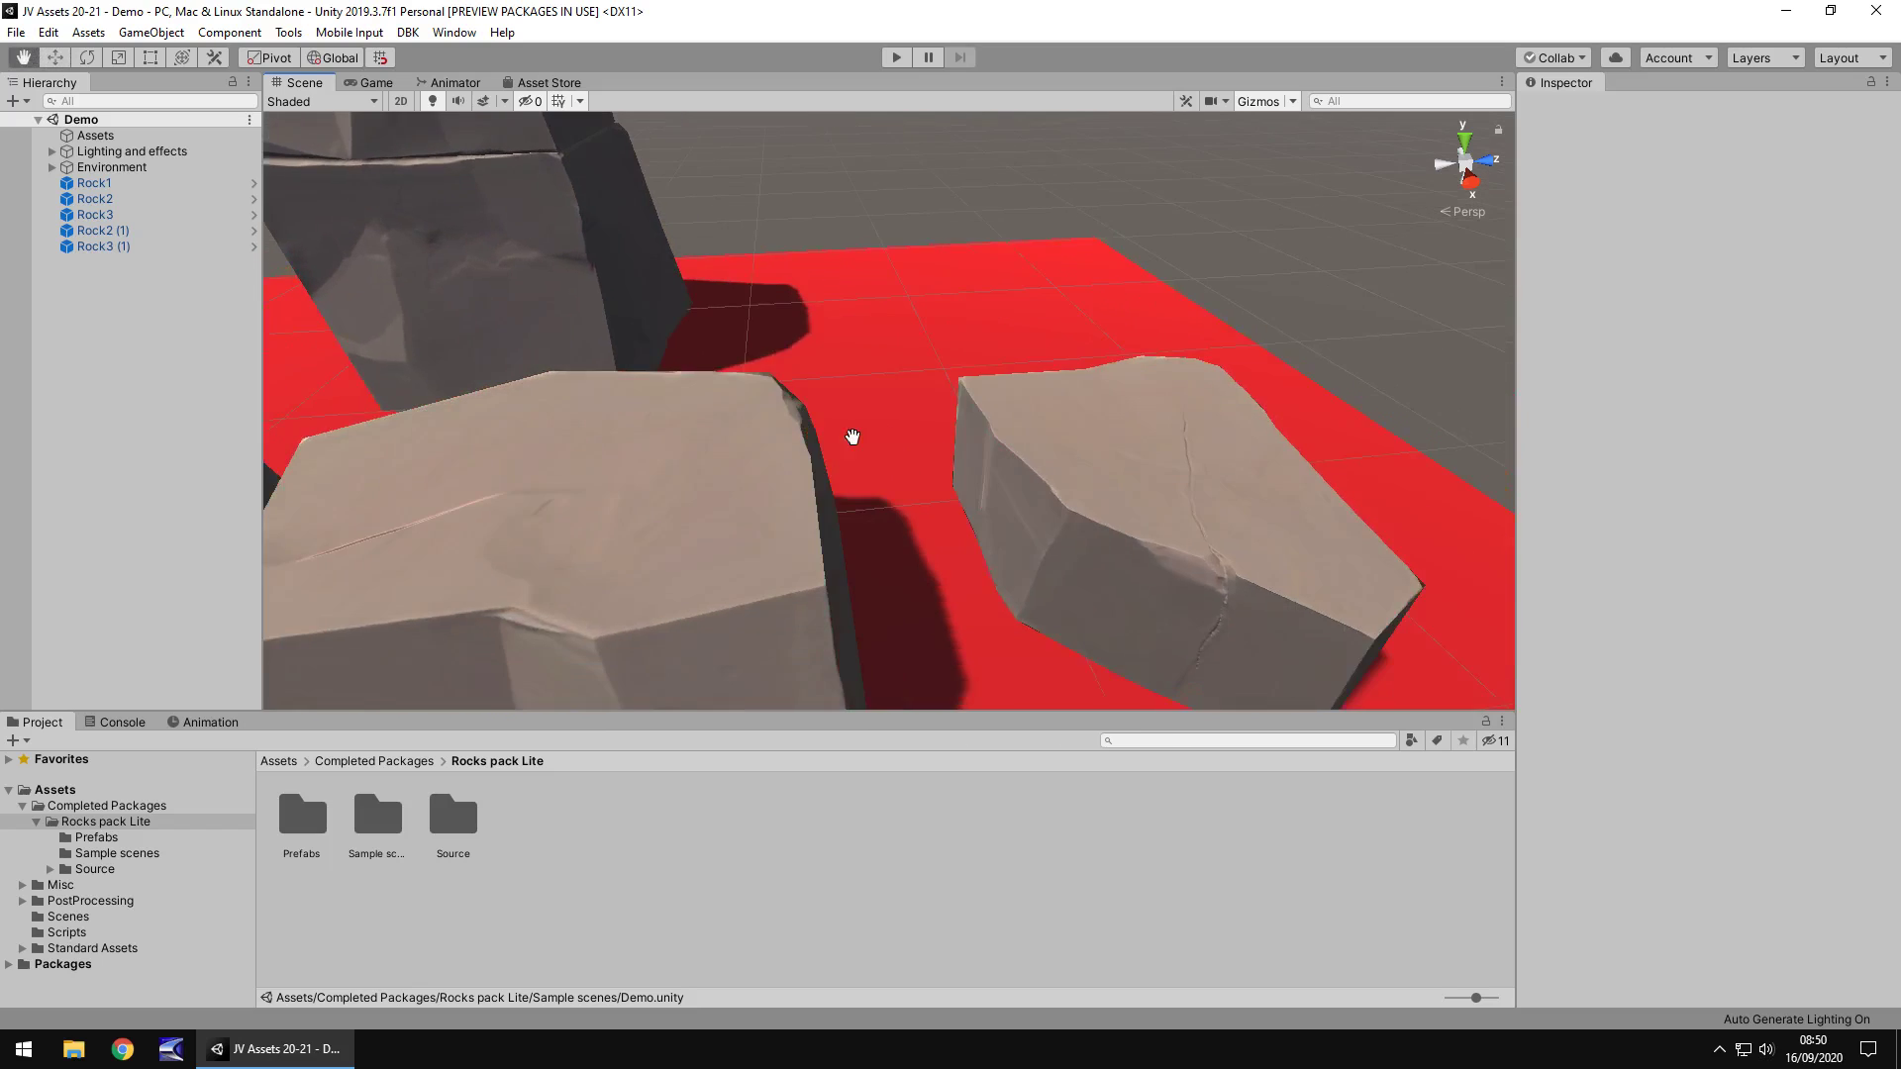
Pan and orbit the Scene view to centre the rock stack on the red floor.
{"action": "left_click_drag", "start_coordinate": [852, 436], "coordinate": [865, 435]}
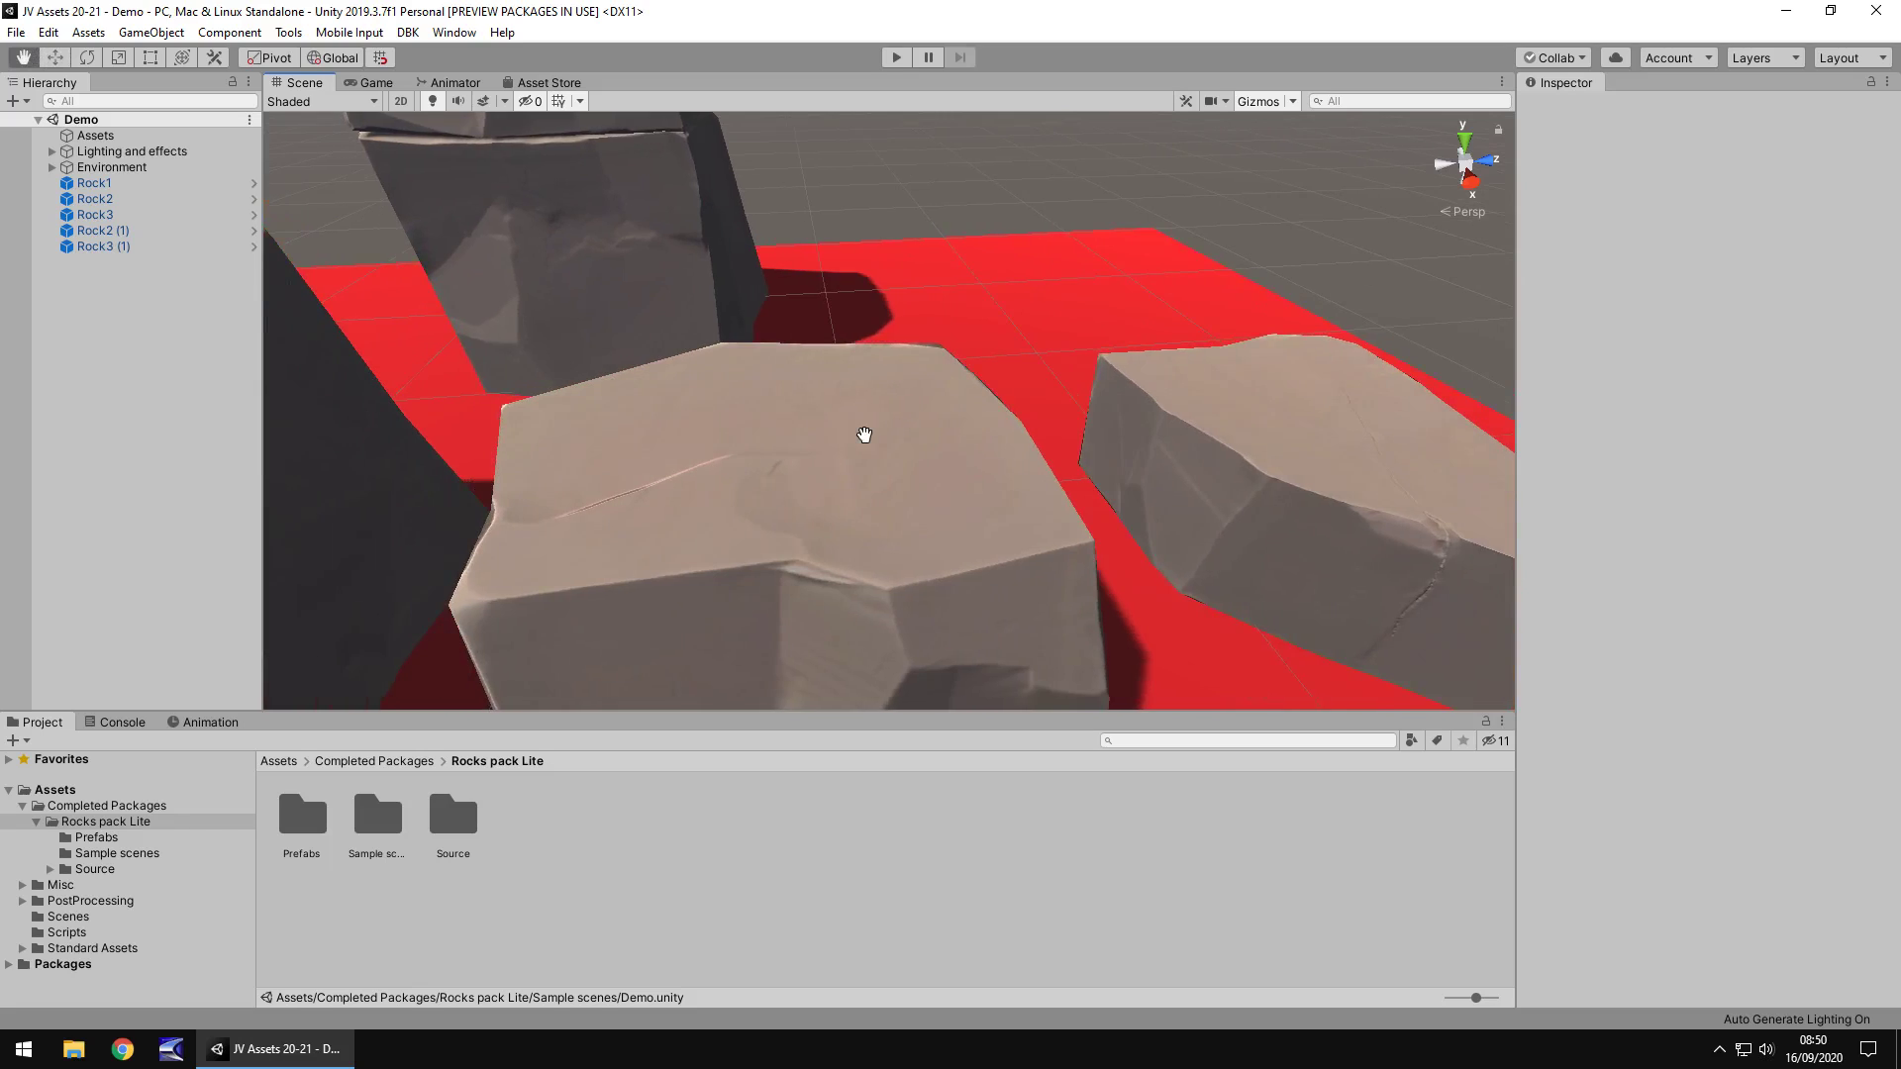
{"action": "middle_click_drag", "start_coordinate": [864, 435], "coordinate": [897, 439]}
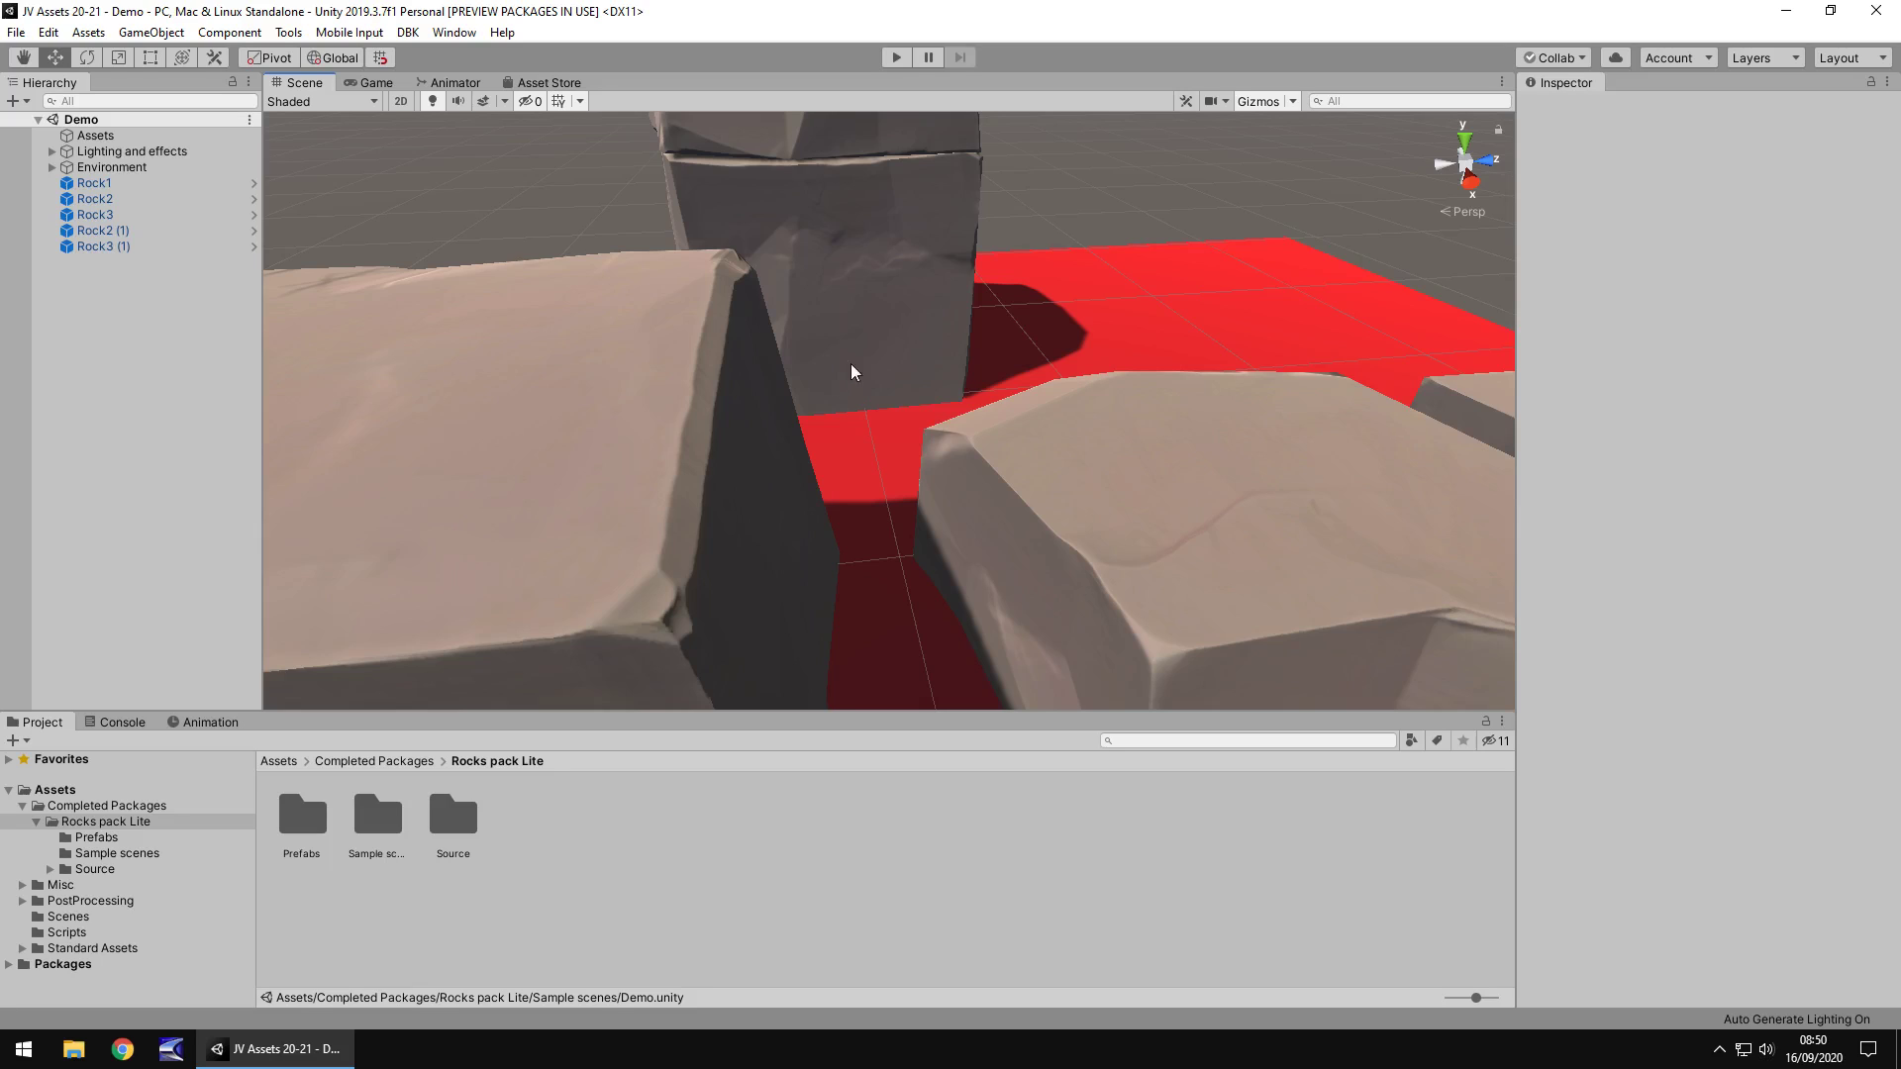
{"action": "scroll", "coordinate": [764, 418], "scroll_direction": "down", "scroll_amount": 5}
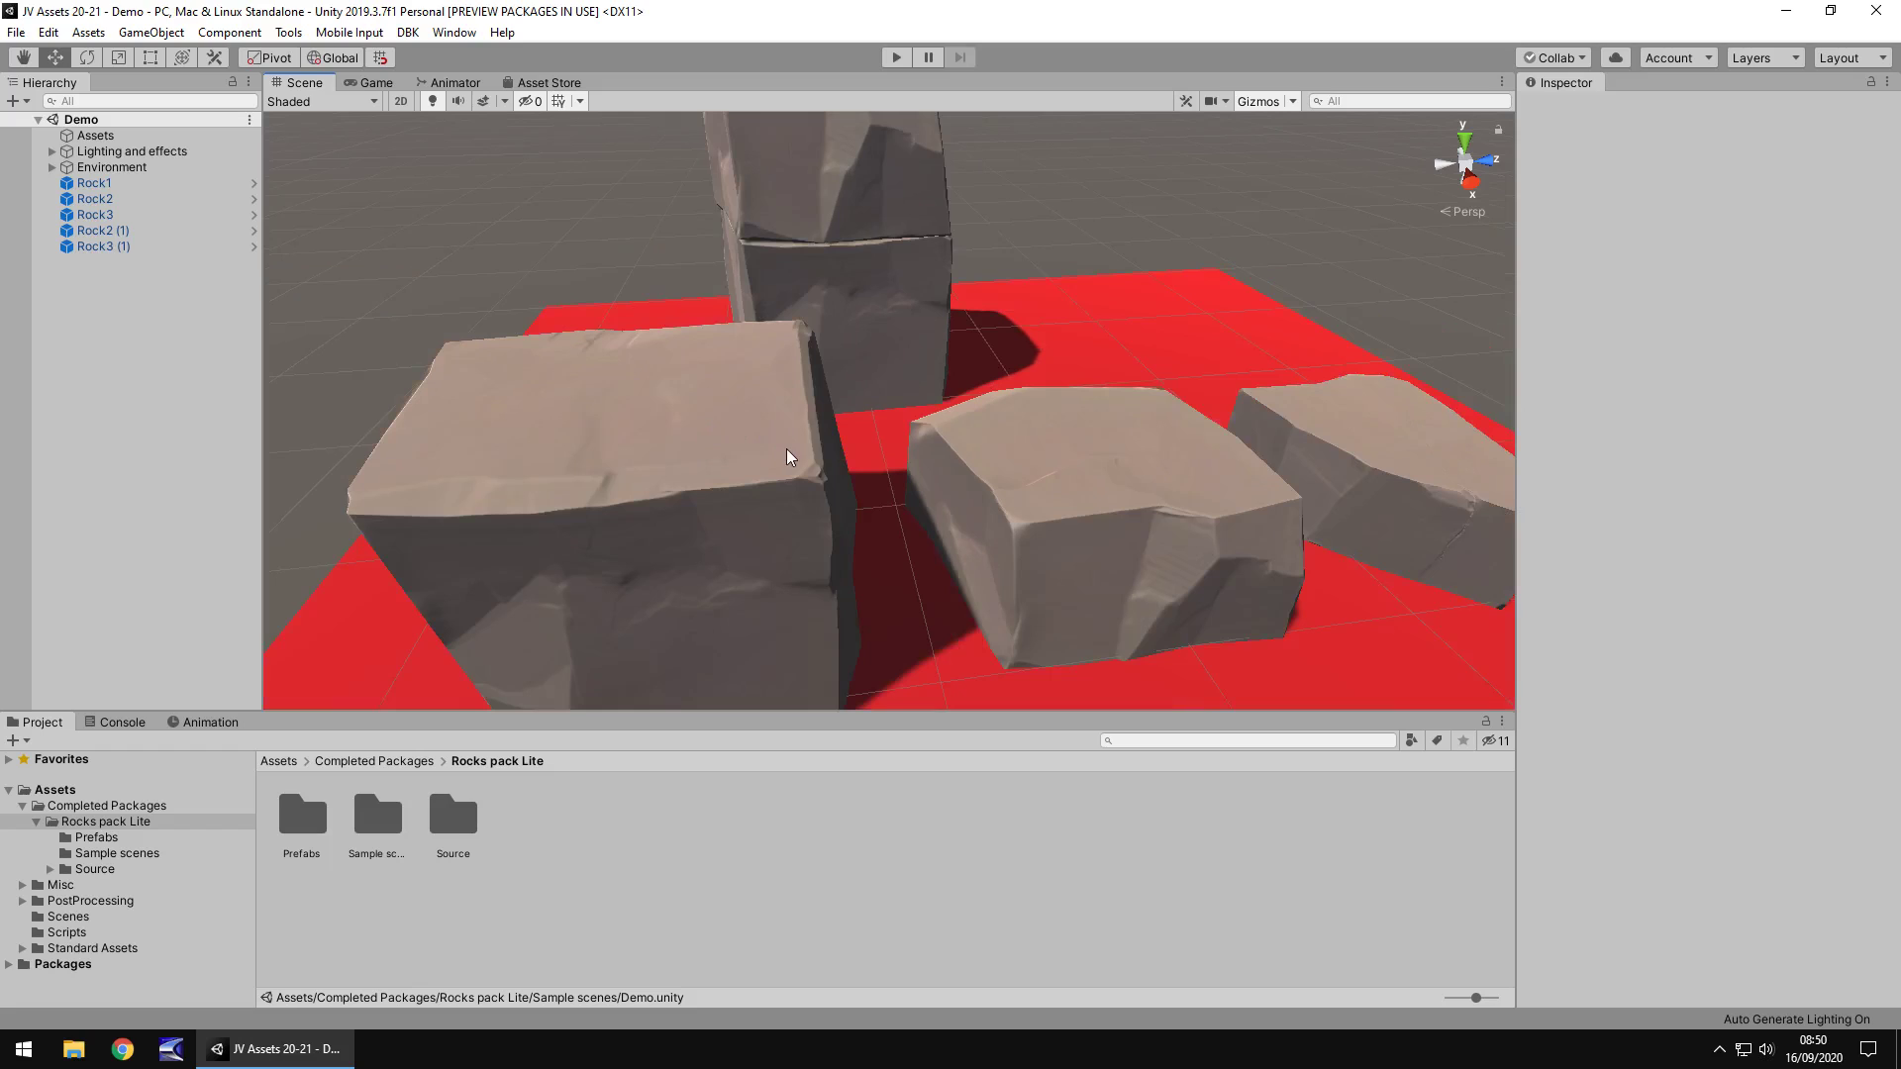
{"action": "left_click_drag", "start_coordinate": [755, 411], "coordinate": [1055, 434], "text": "alt"}
{"action": "key", "text": "w"}
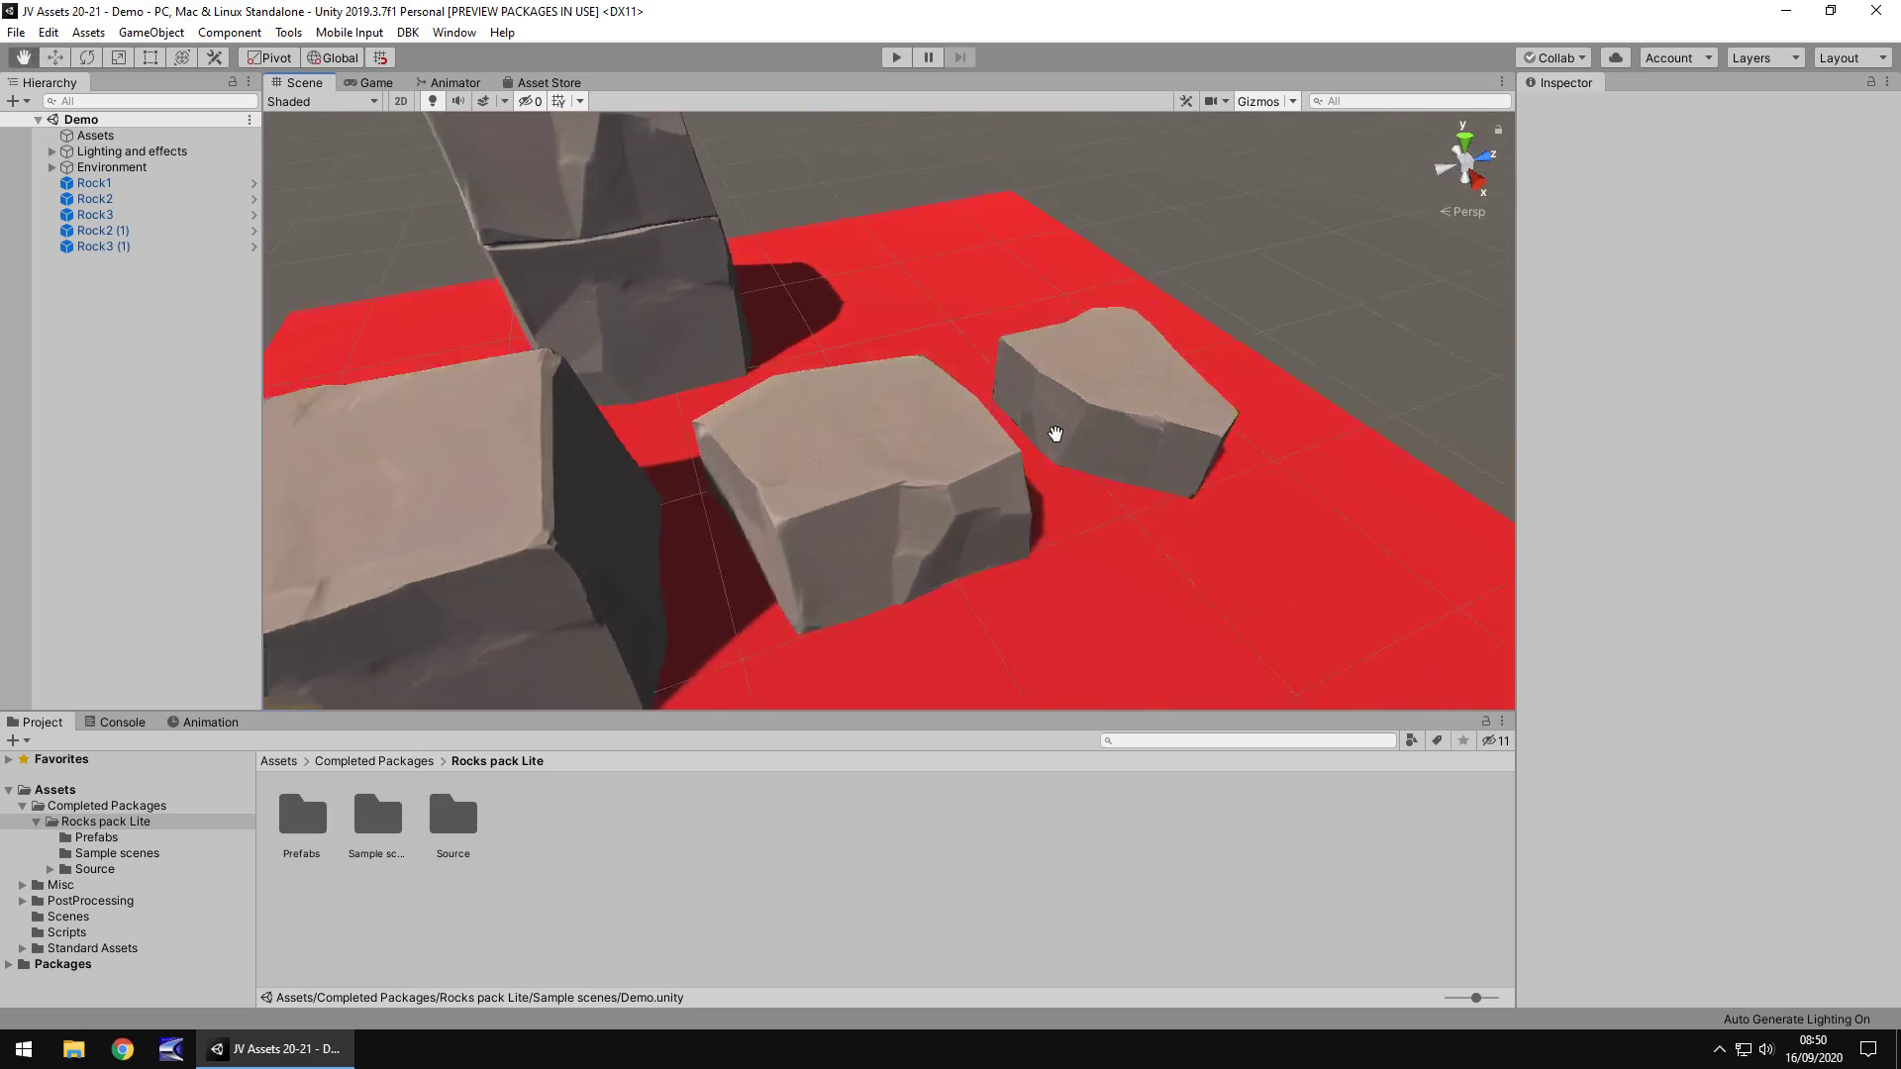
{"action": "middle_click_drag", "start_coordinate": [1055, 434], "coordinate": [1095, 449]}
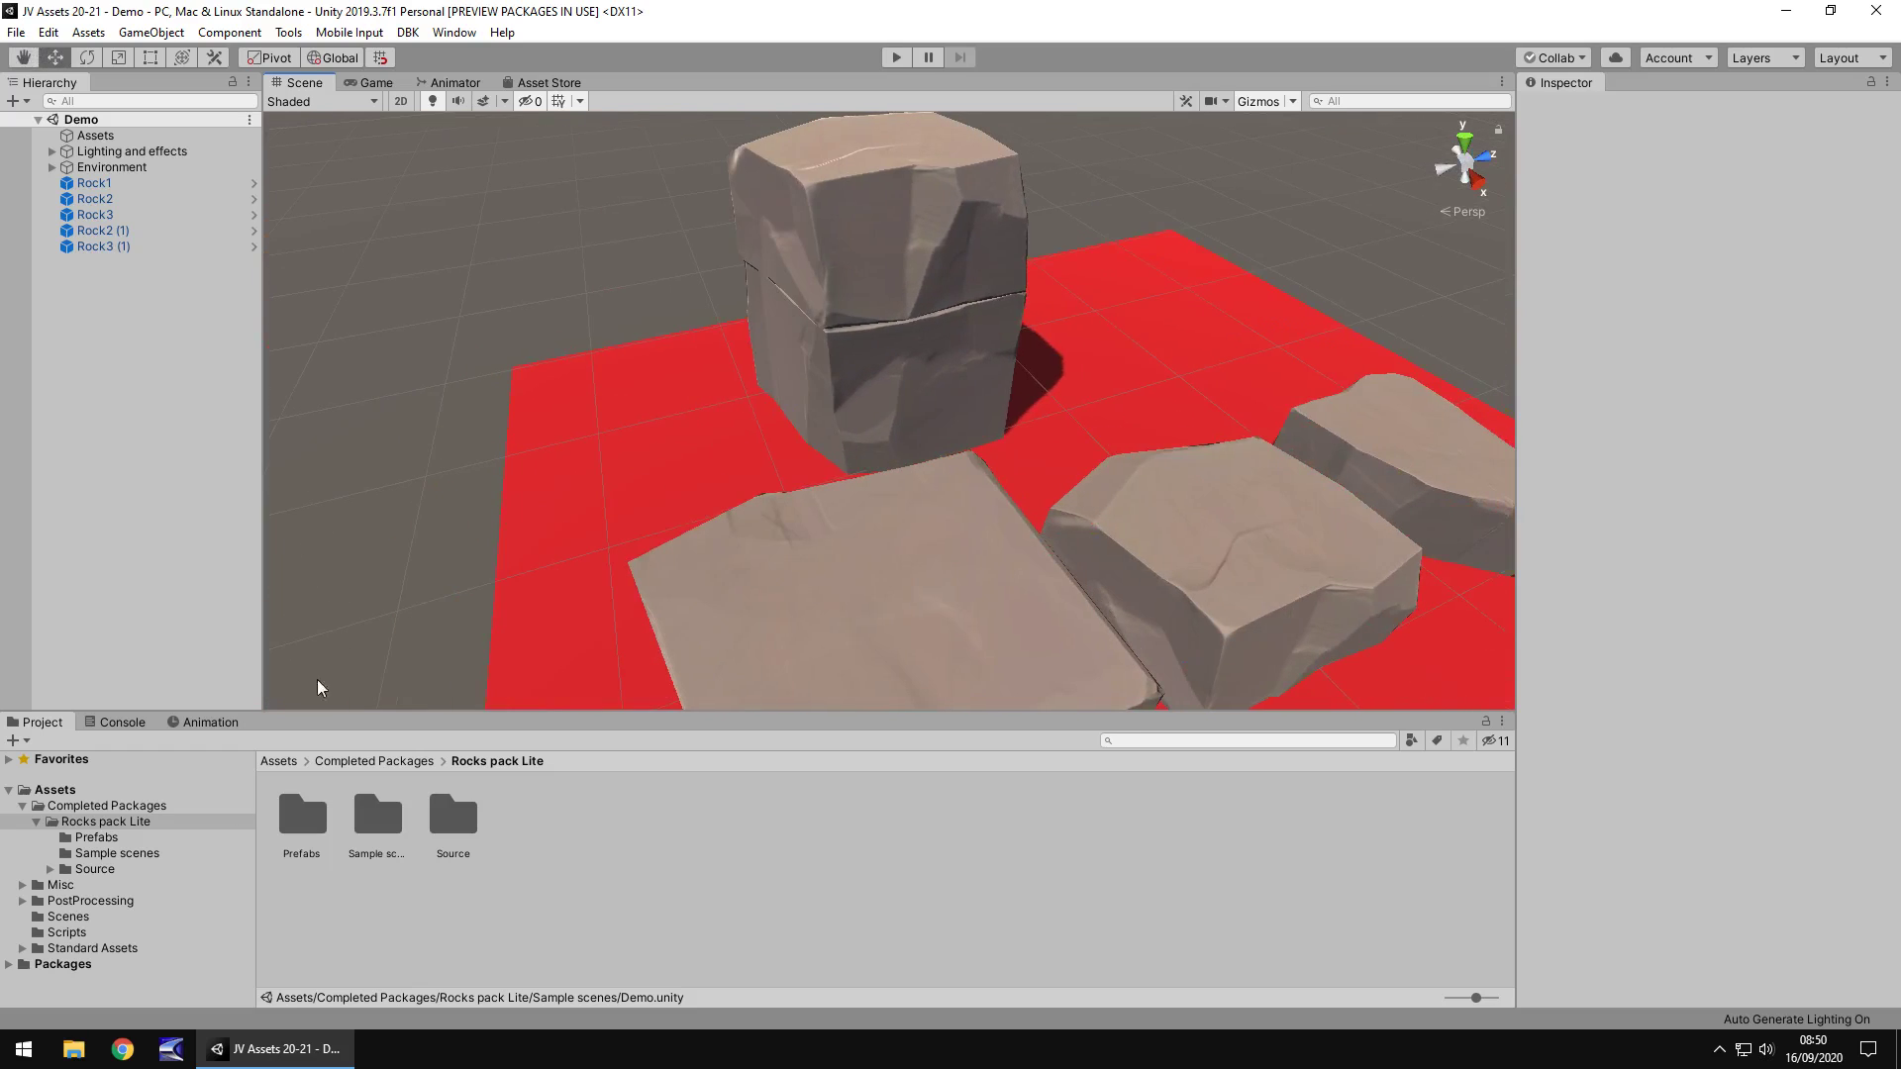
Open the Prefabs folder, select the scene rocks and frame the stacked Rock3 (1).
{"action": "left_click", "coordinate": [120, 839]}
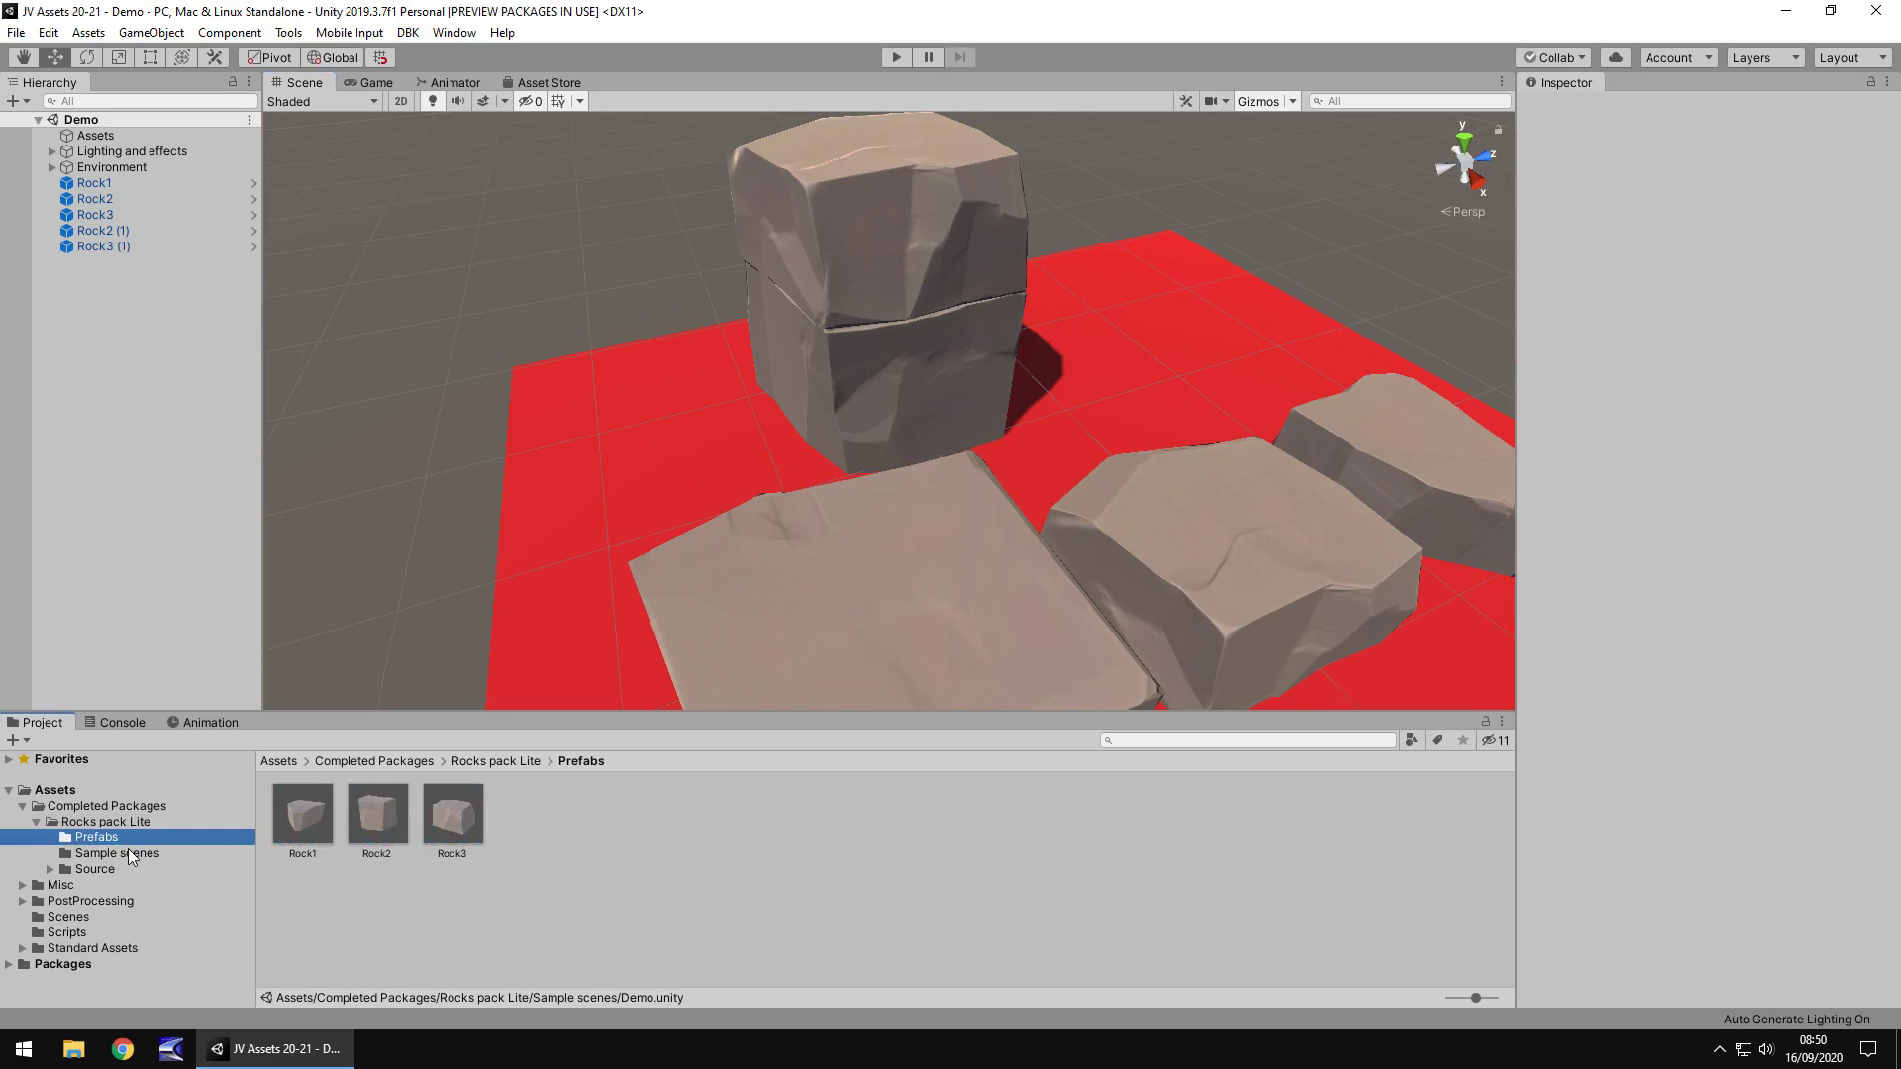
{"action": "right_click_drag", "start_coordinate": [949, 703], "coordinate": [1069, 510]}
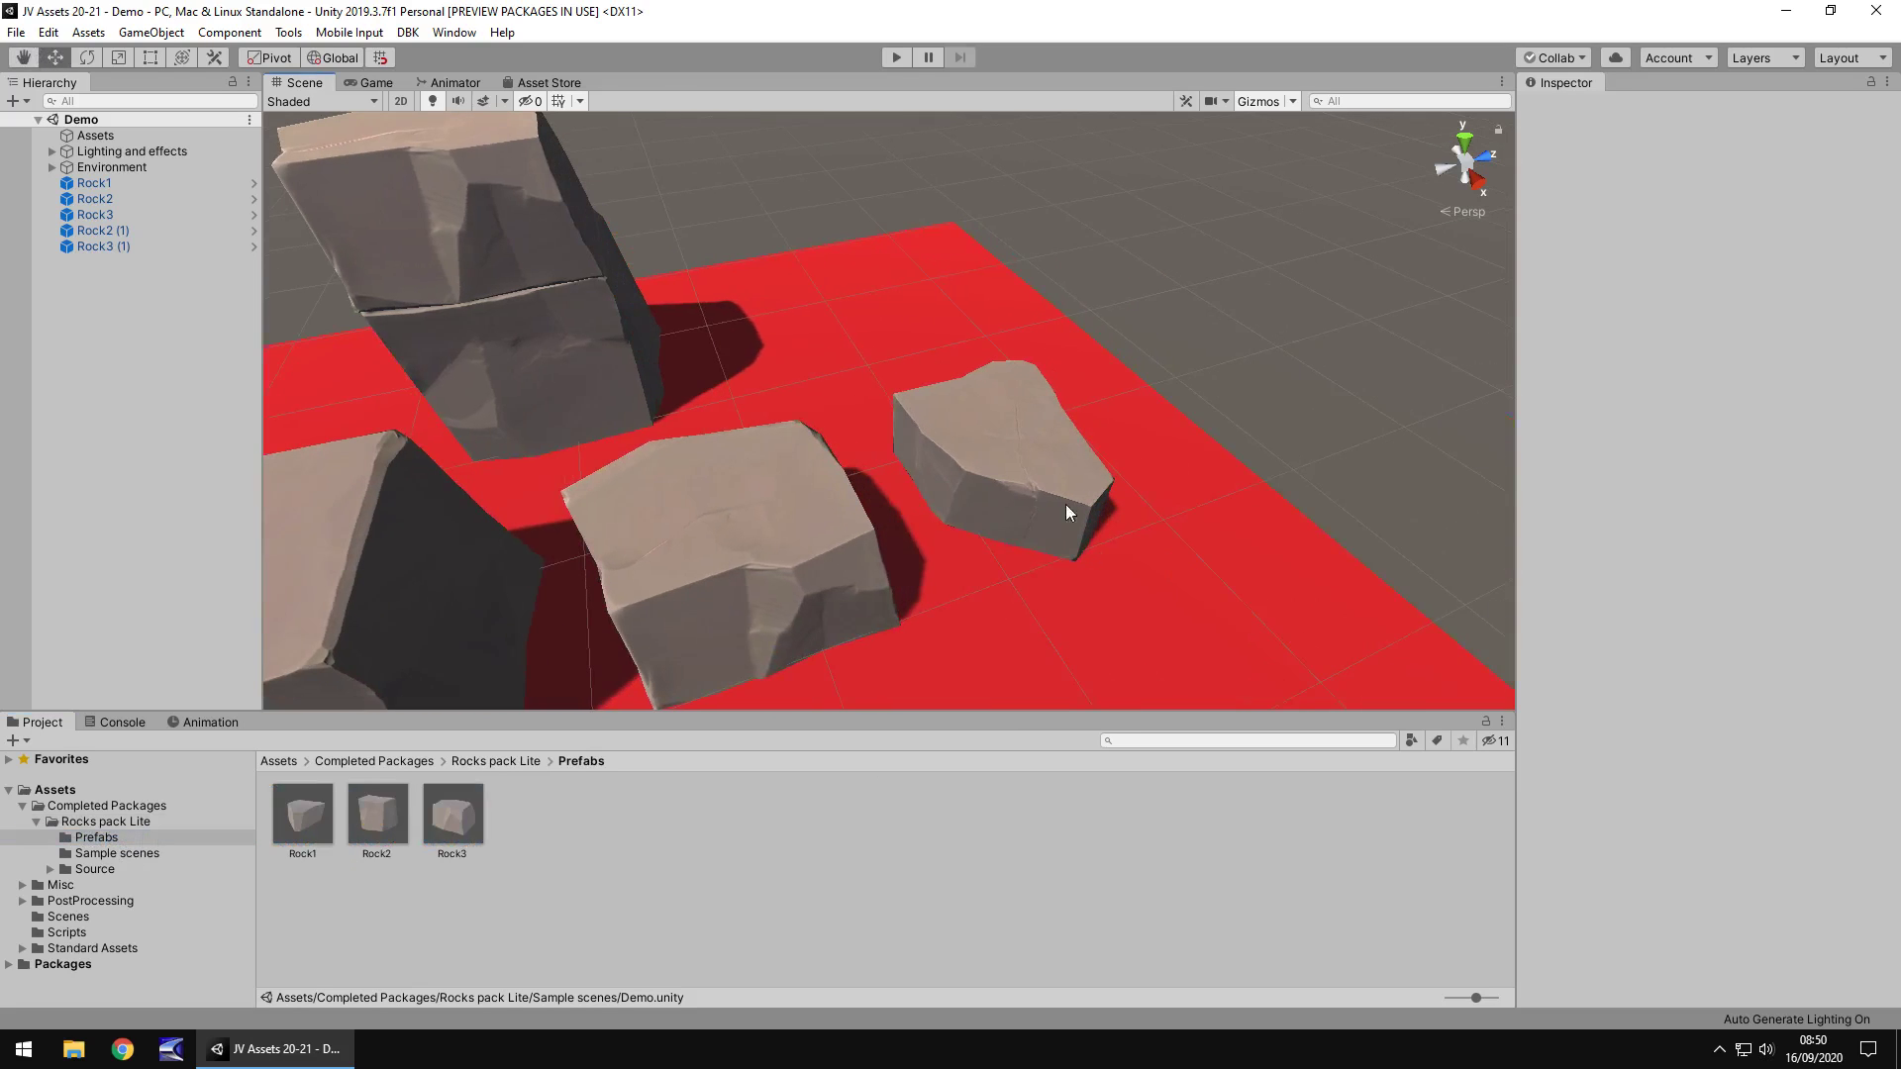
{"action": "left_click", "coordinate": [509, 277]}
{"action": "left_click", "coordinate": [544, 347]}
{"action": "left_click", "coordinate": [579, 388]}
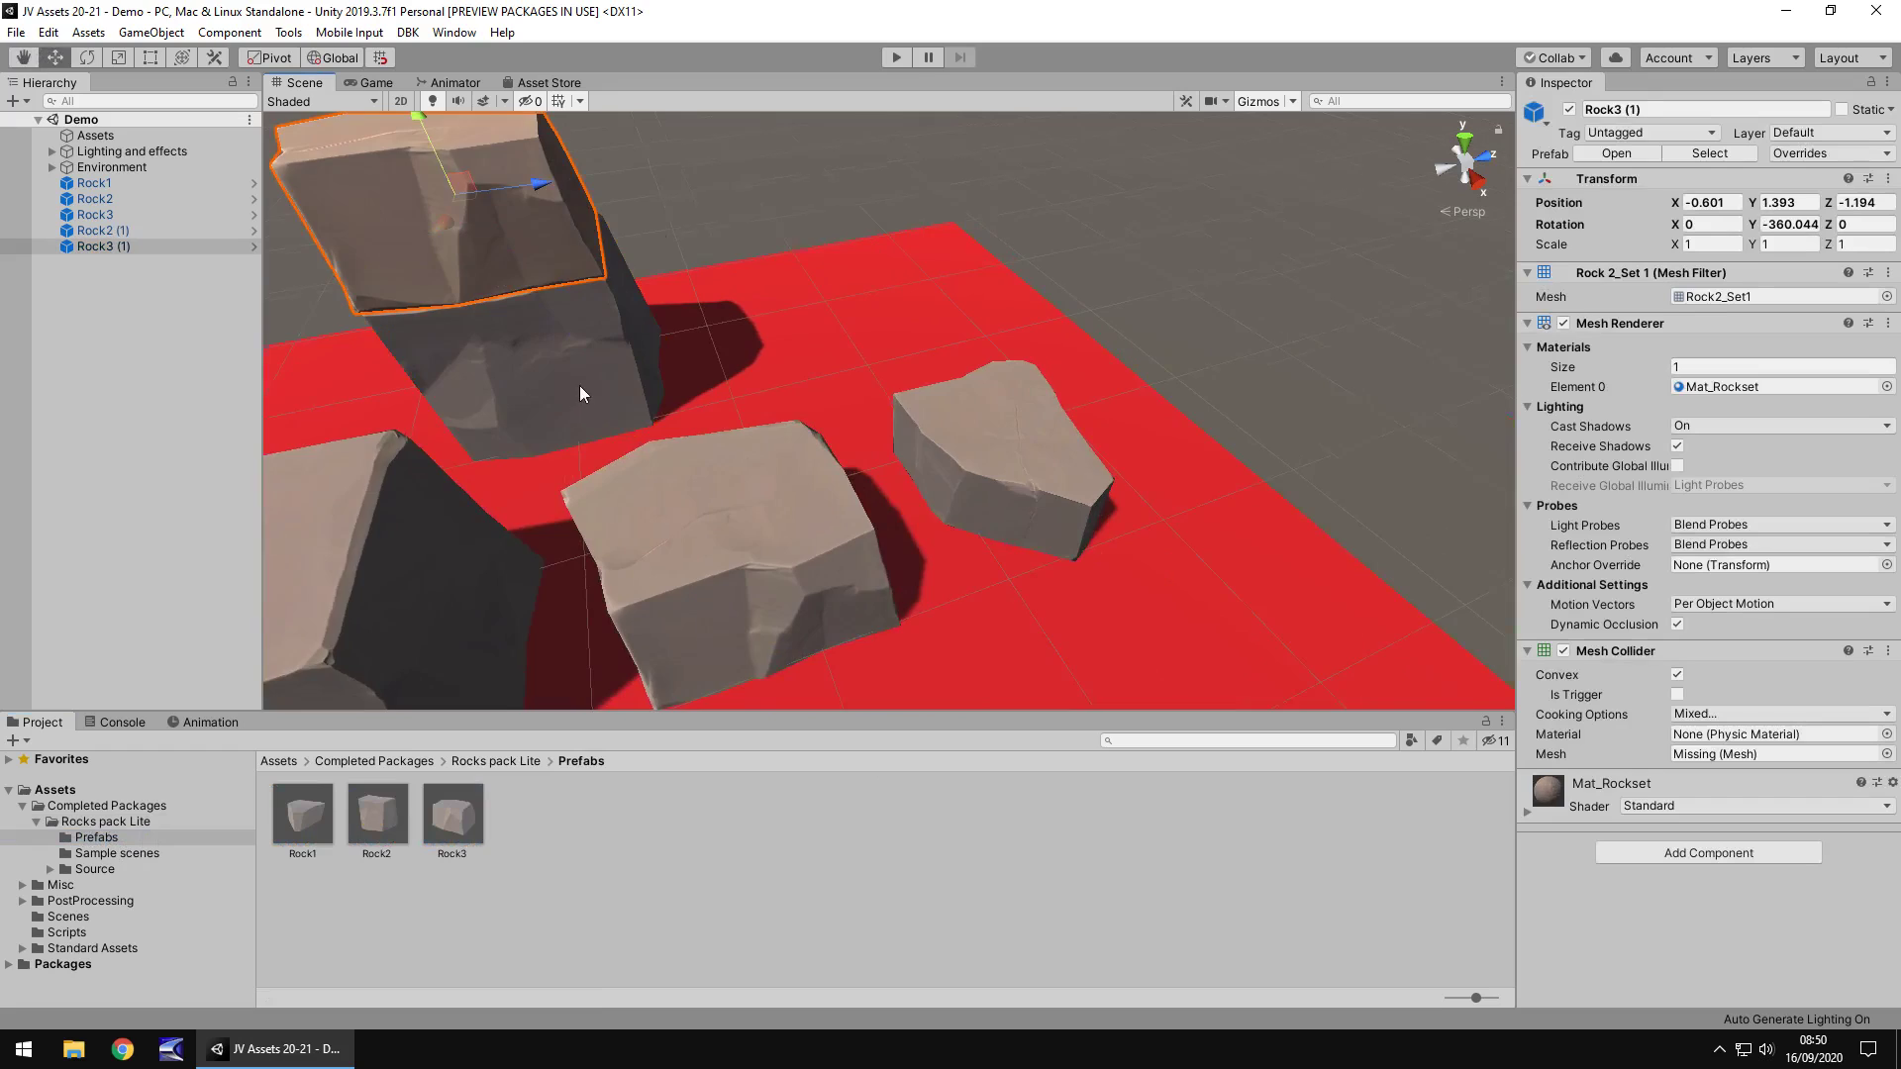
{"action": "key", "text": "f"}
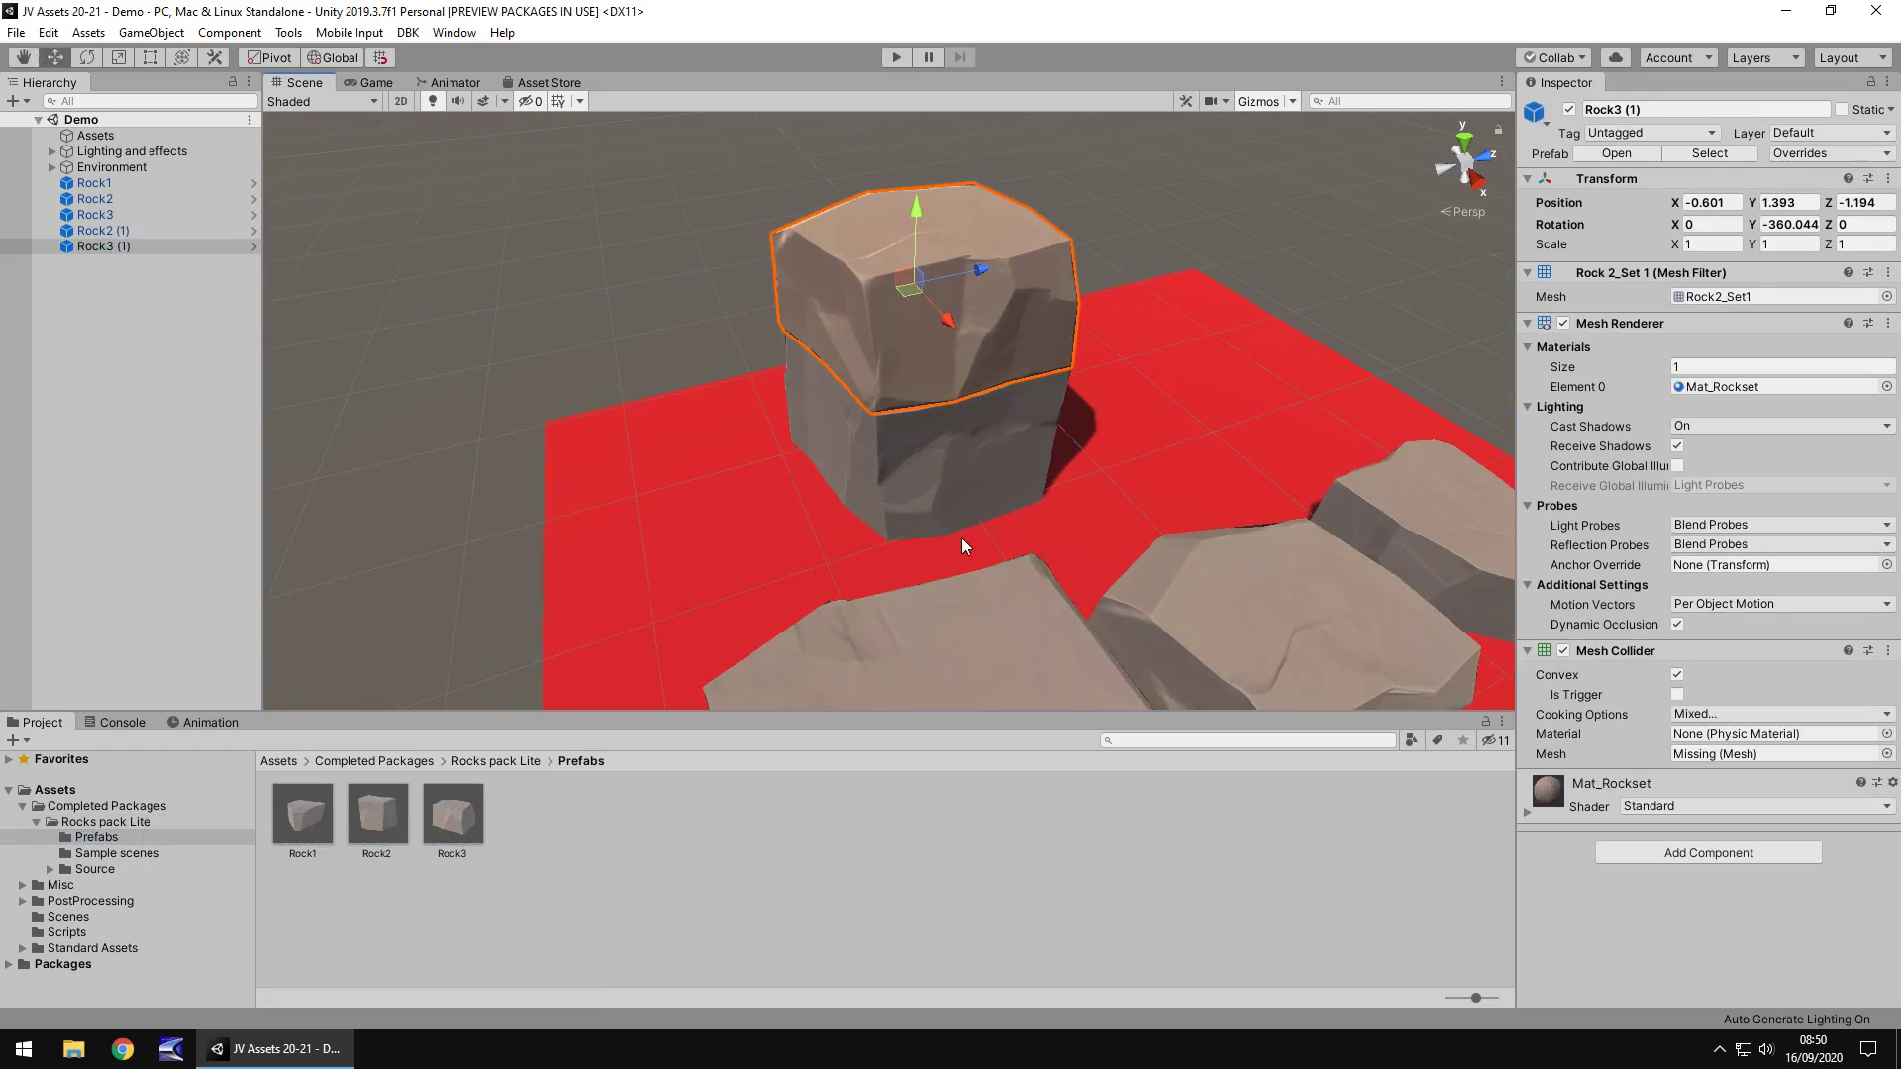
{"action": "right_click_drag", "start_coordinate": [963, 544], "coordinate": [800, 382]}
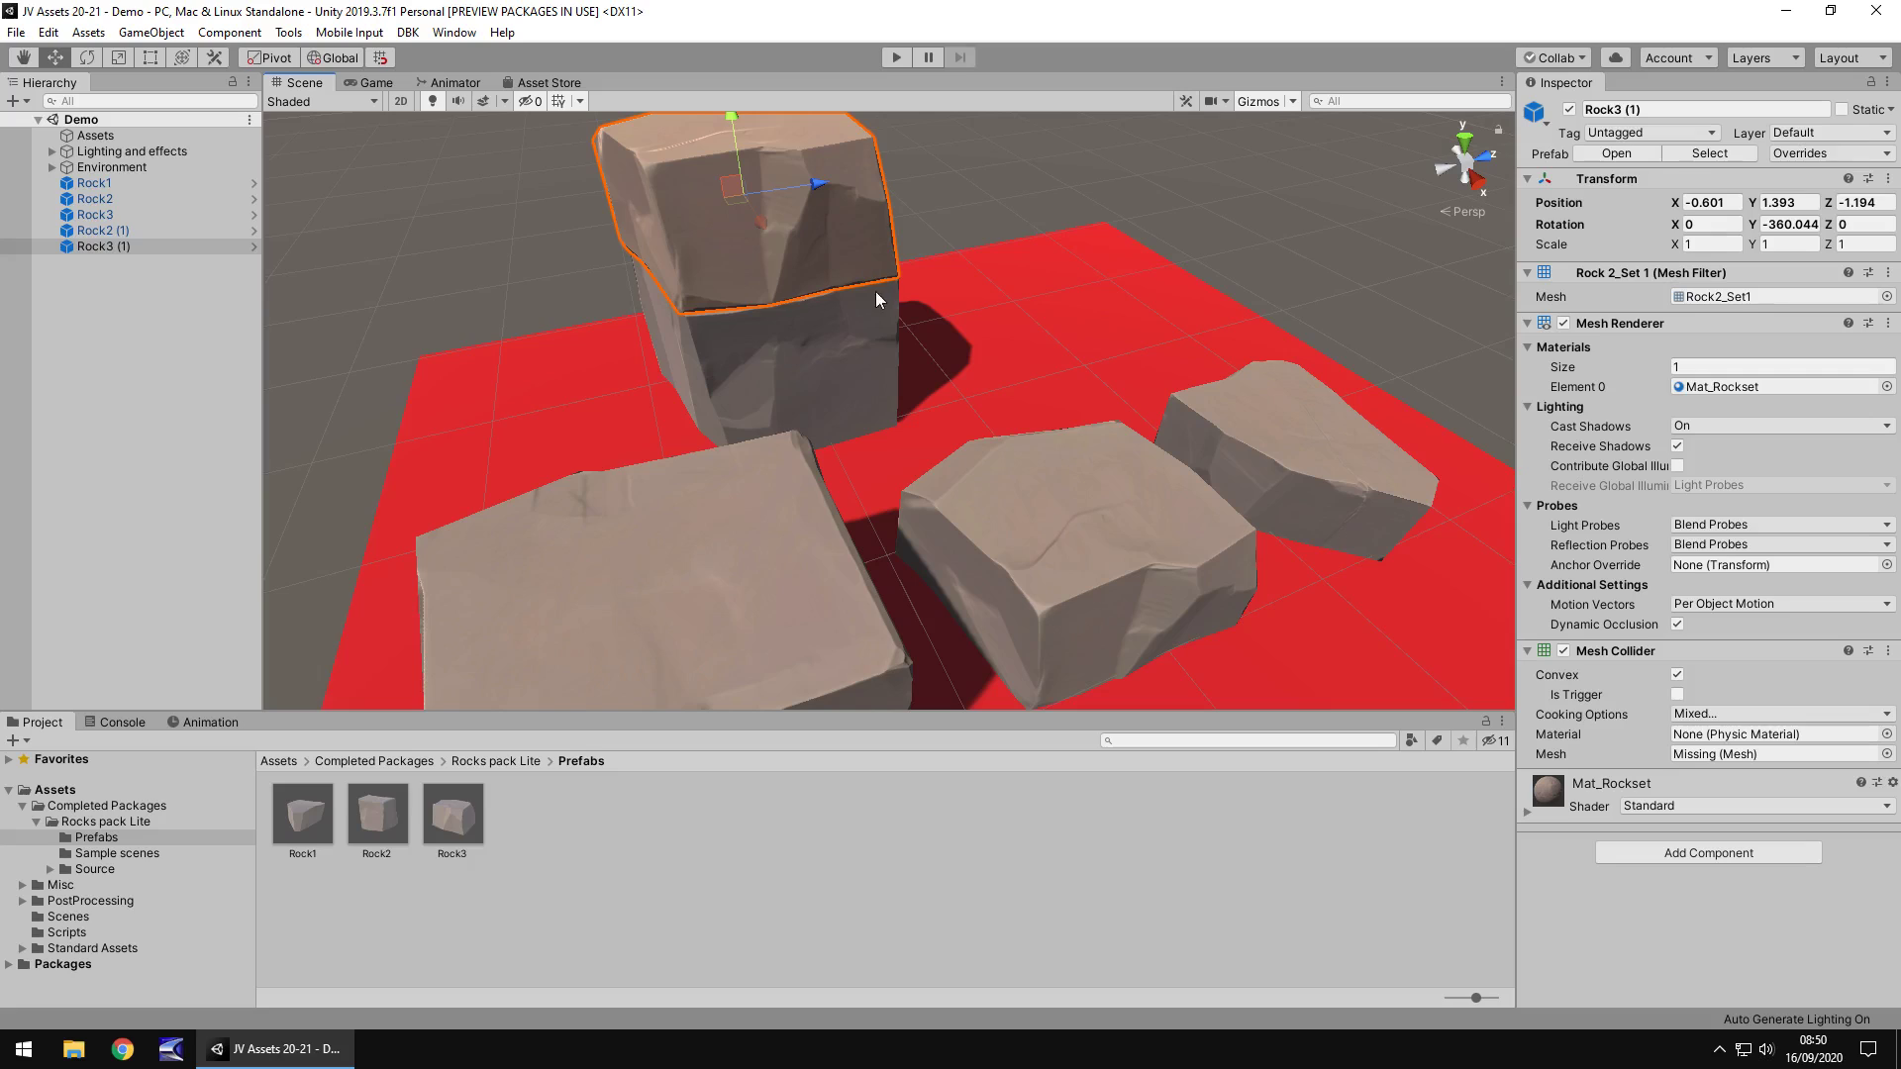
Inspect the Rock1, Rock2 and Rock3 prefabs, ending on Rock3's Rock2_Set1 mesh and Mat_Rockset.
{"action": "left_click", "coordinate": [323, 816]}
{"action": "left_click", "coordinate": [386, 816]}
{"action": "left_click", "coordinate": [470, 818]}
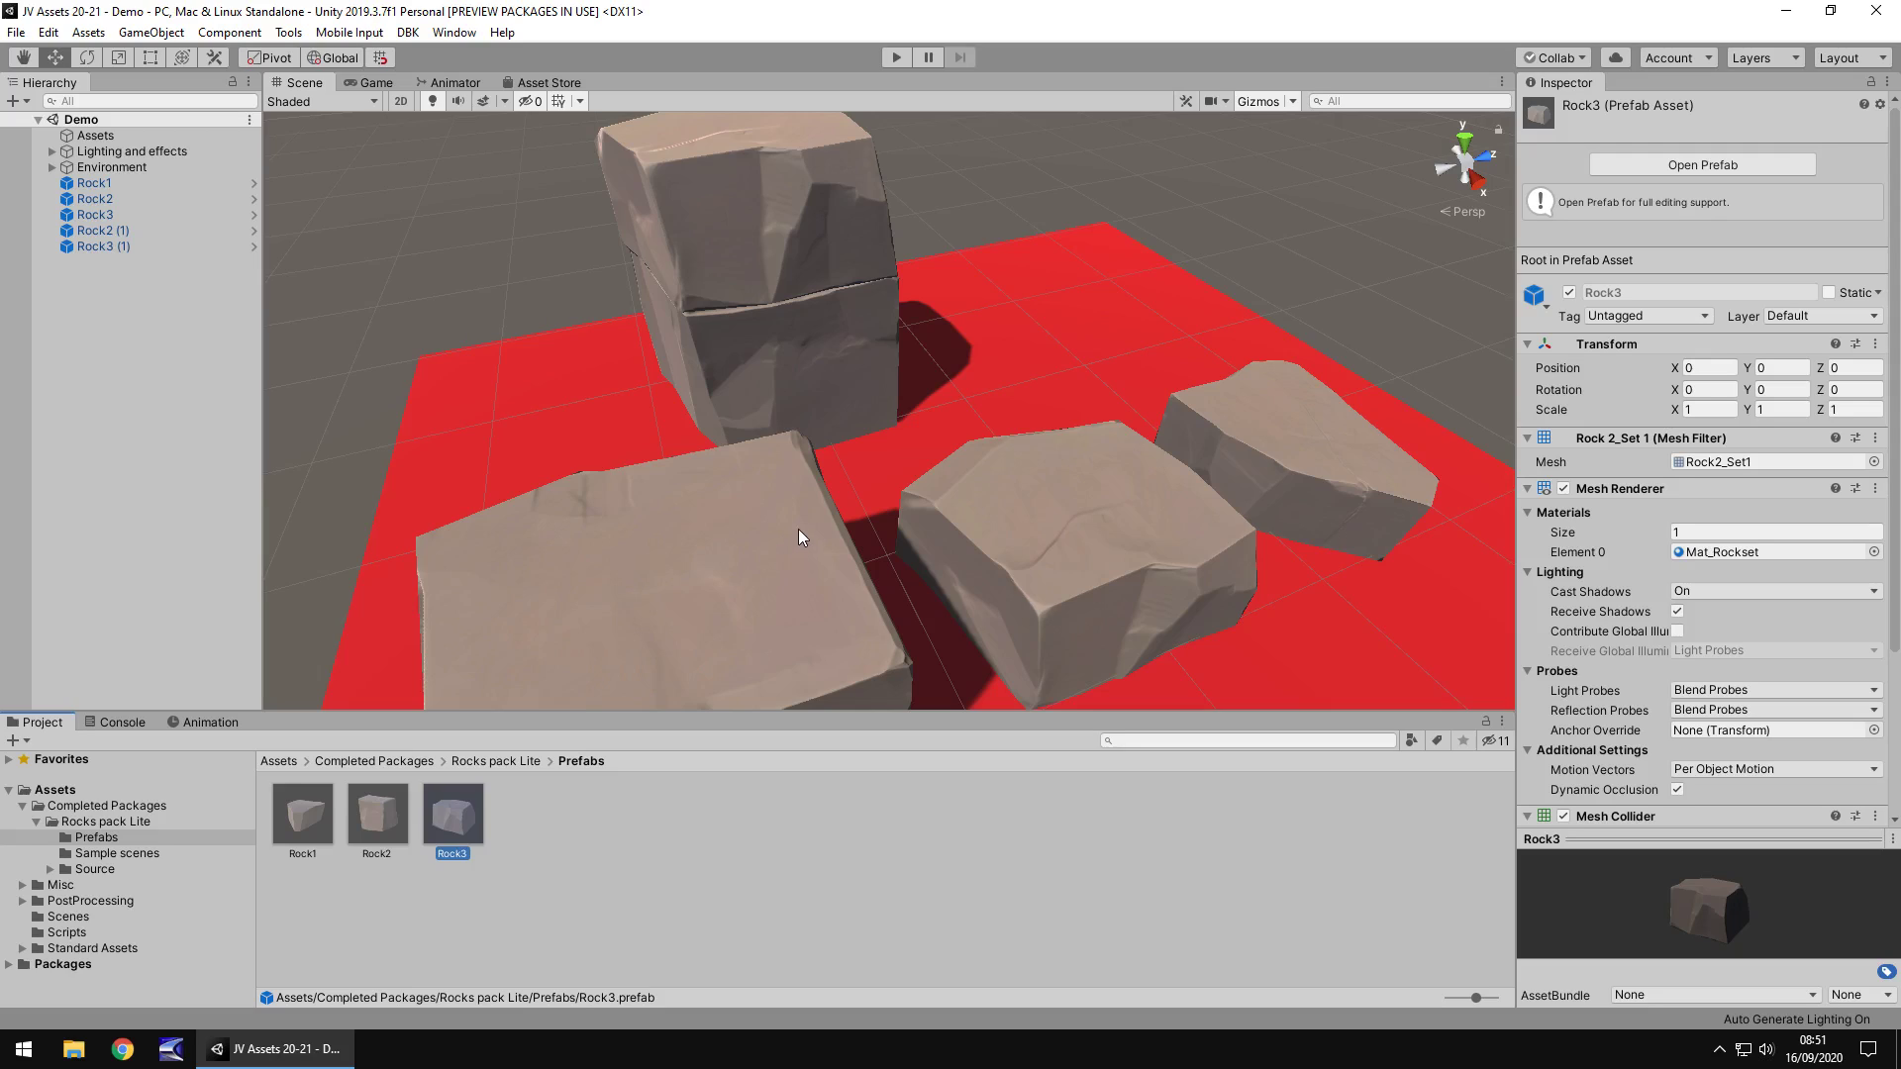
Browse Source > Rock set's Textures and Mesh folders, ending in Materials with Mat_Rockset.
{"action": "left_click", "coordinate": [118, 854]}
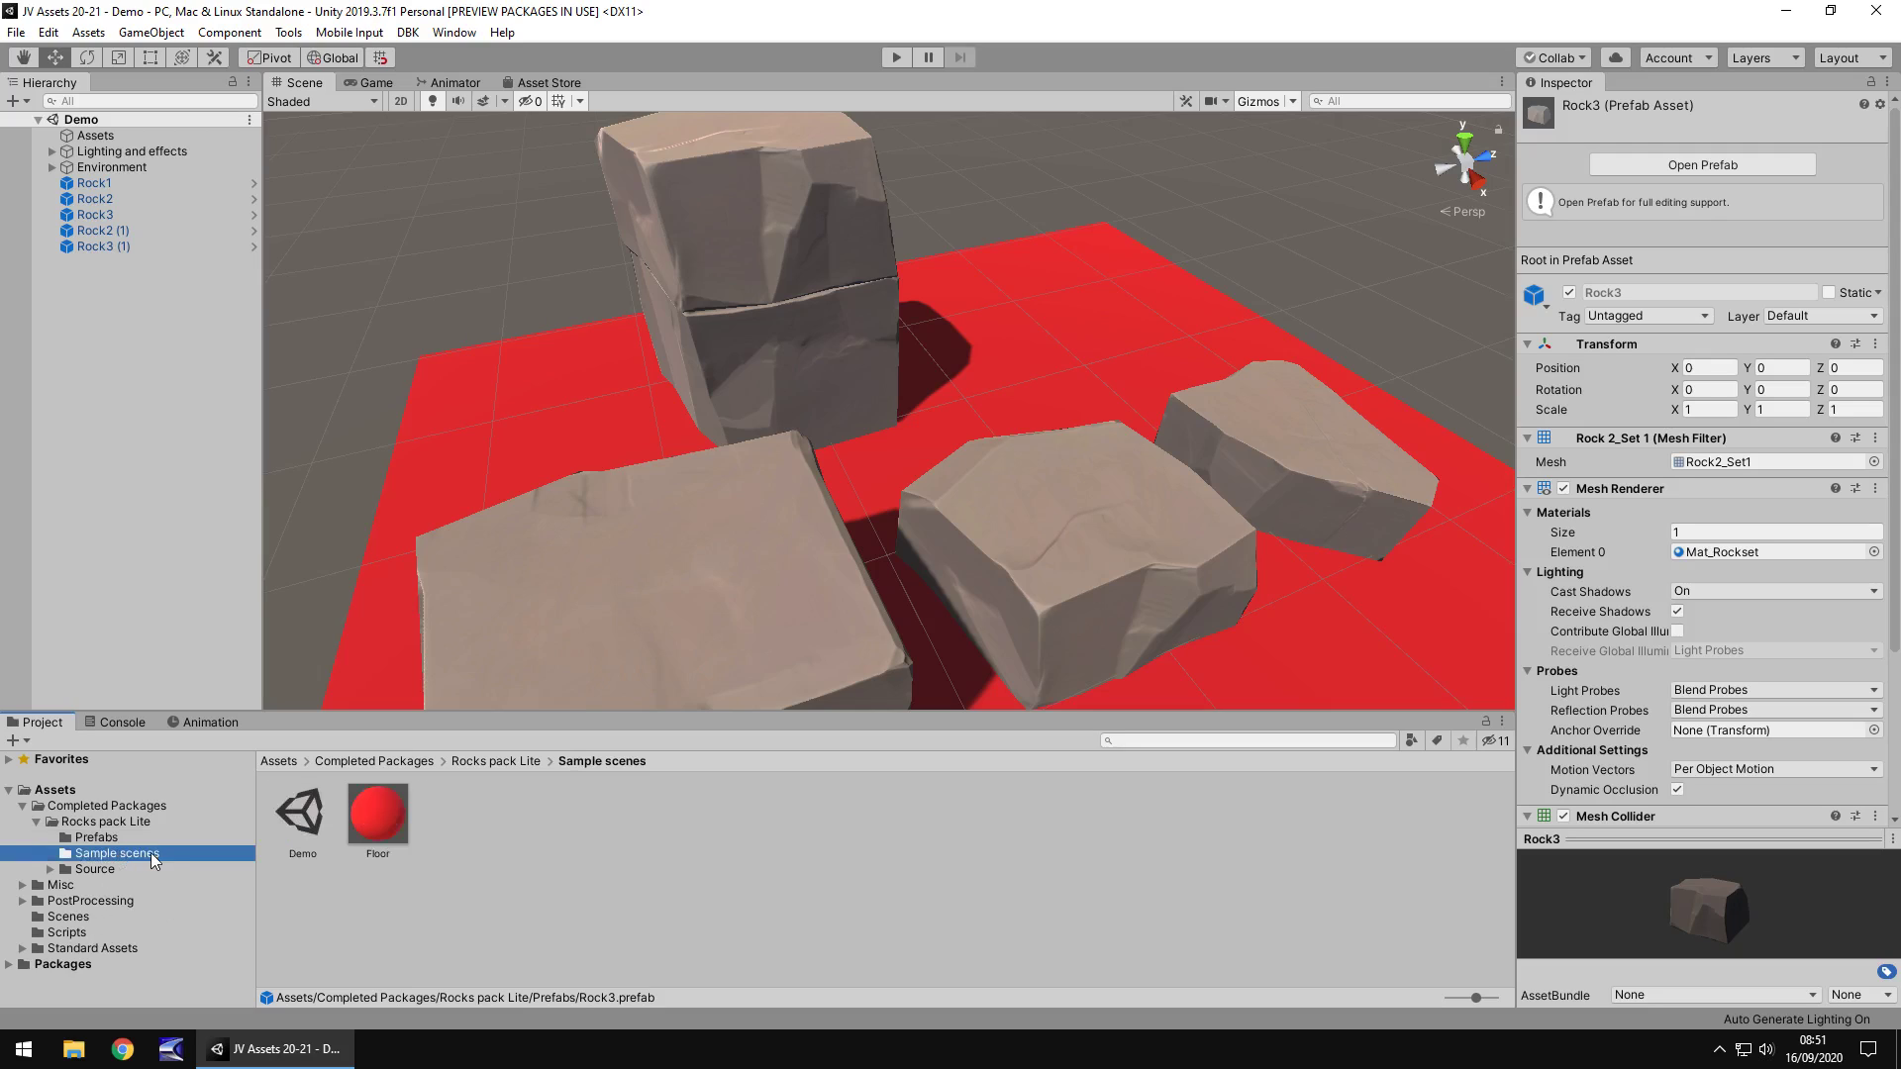
{"action": "left_click", "coordinate": [101, 871]}
{"action": "left_click", "coordinate": [292, 833]}
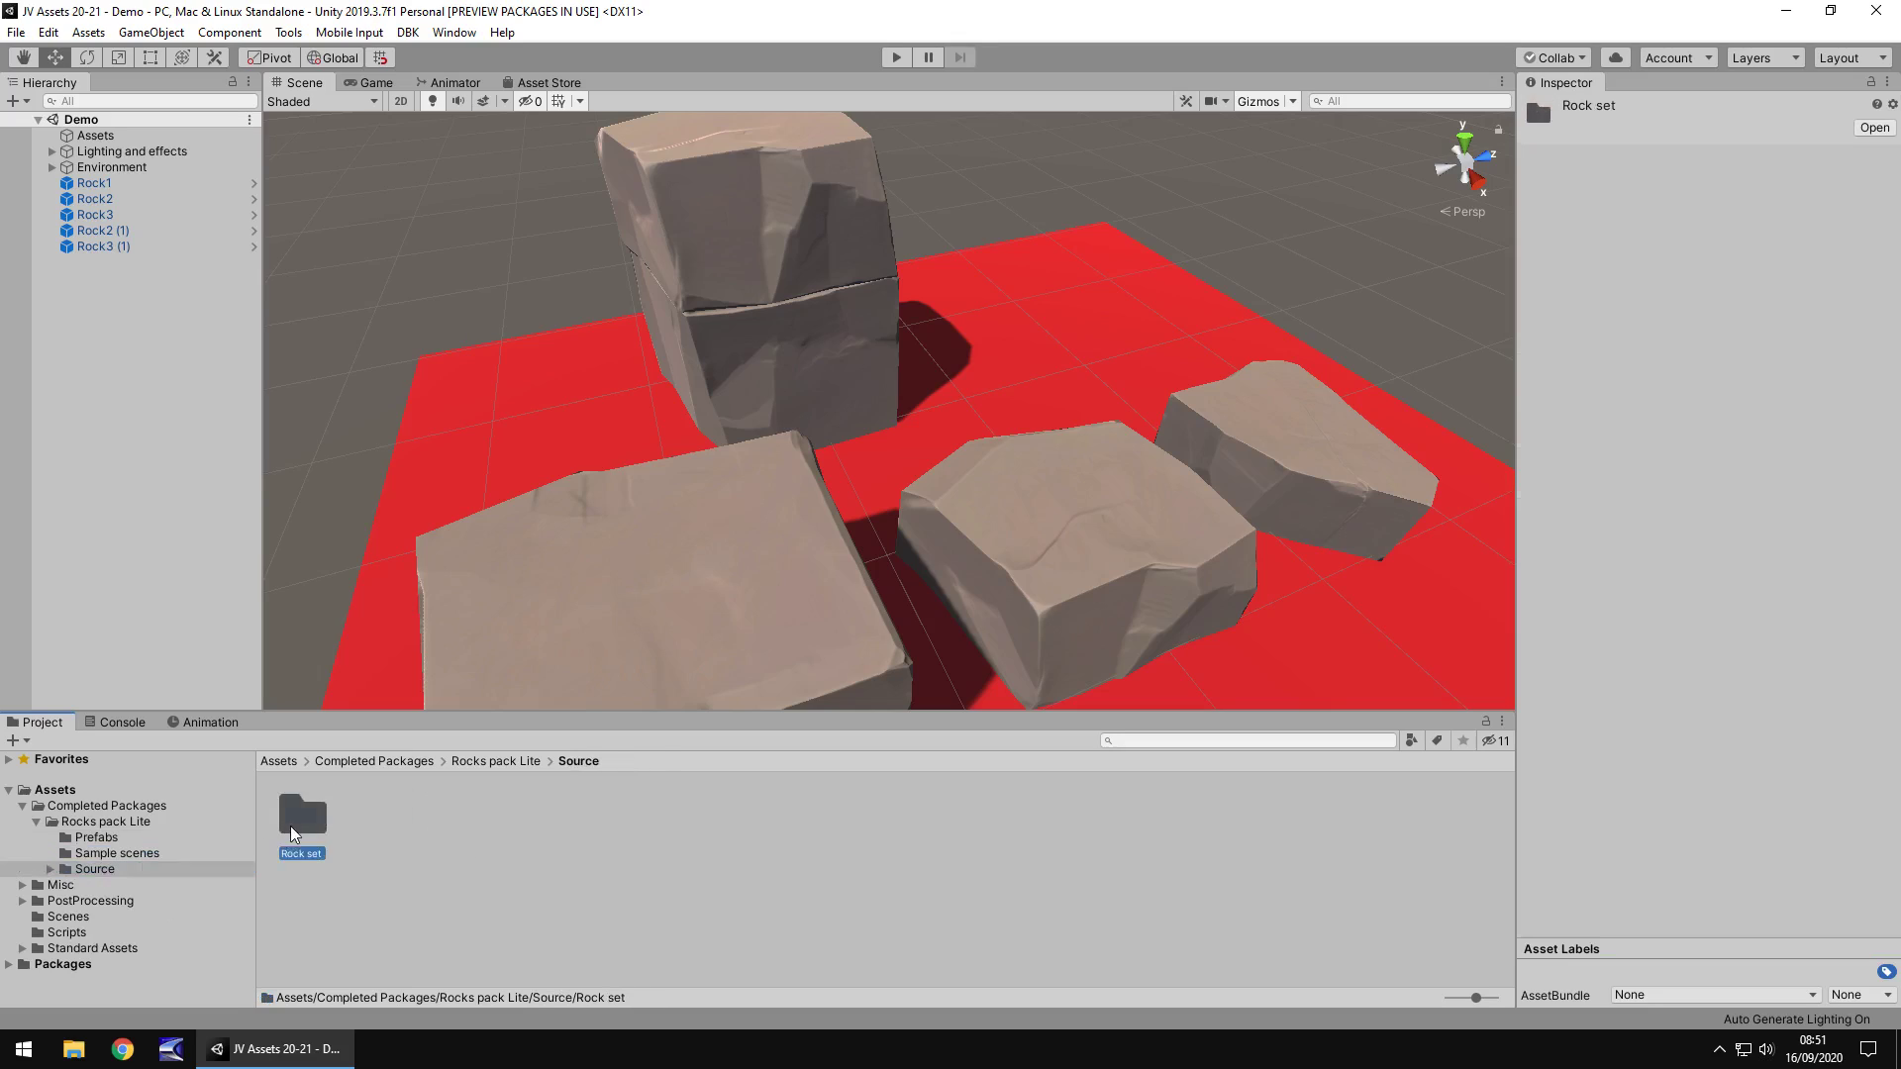
{"action": "double_click", "coordinate": [292, 834]}
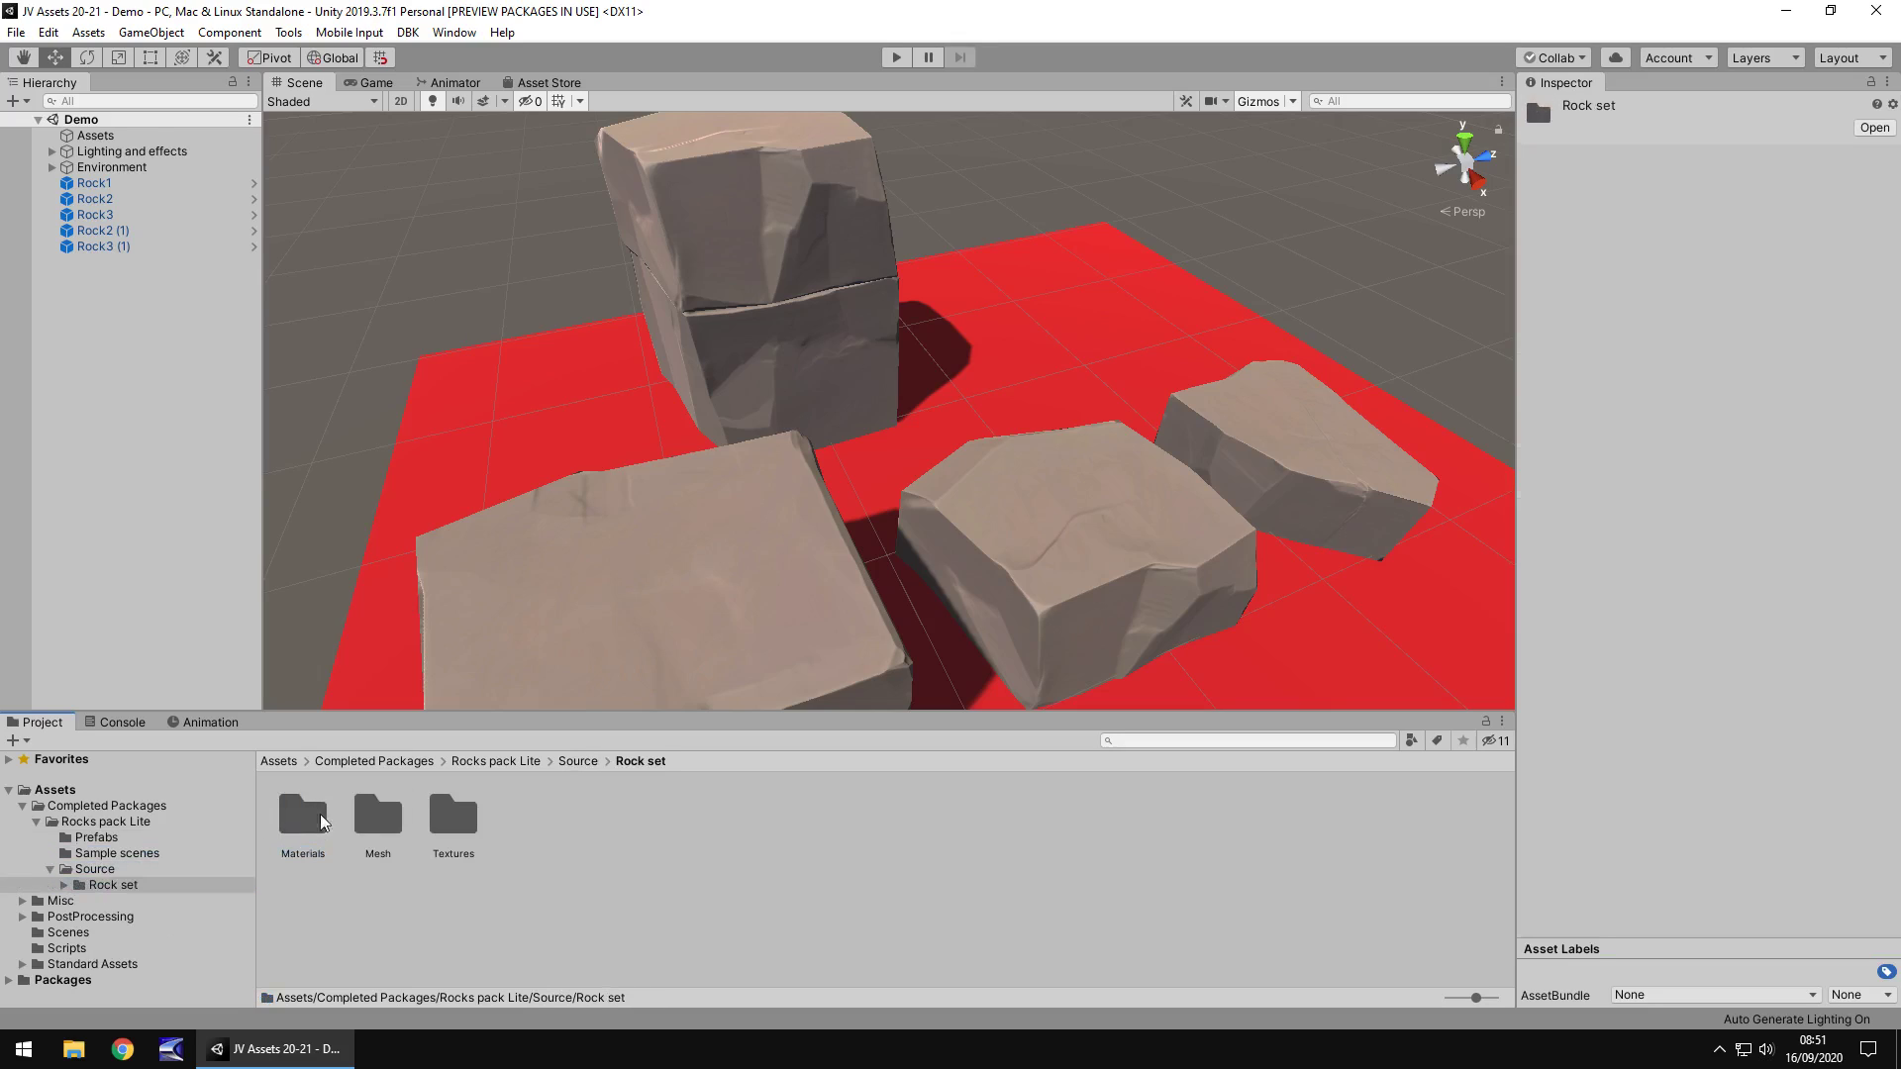
{"action": "double_click", "coordinate": [442, 825]}
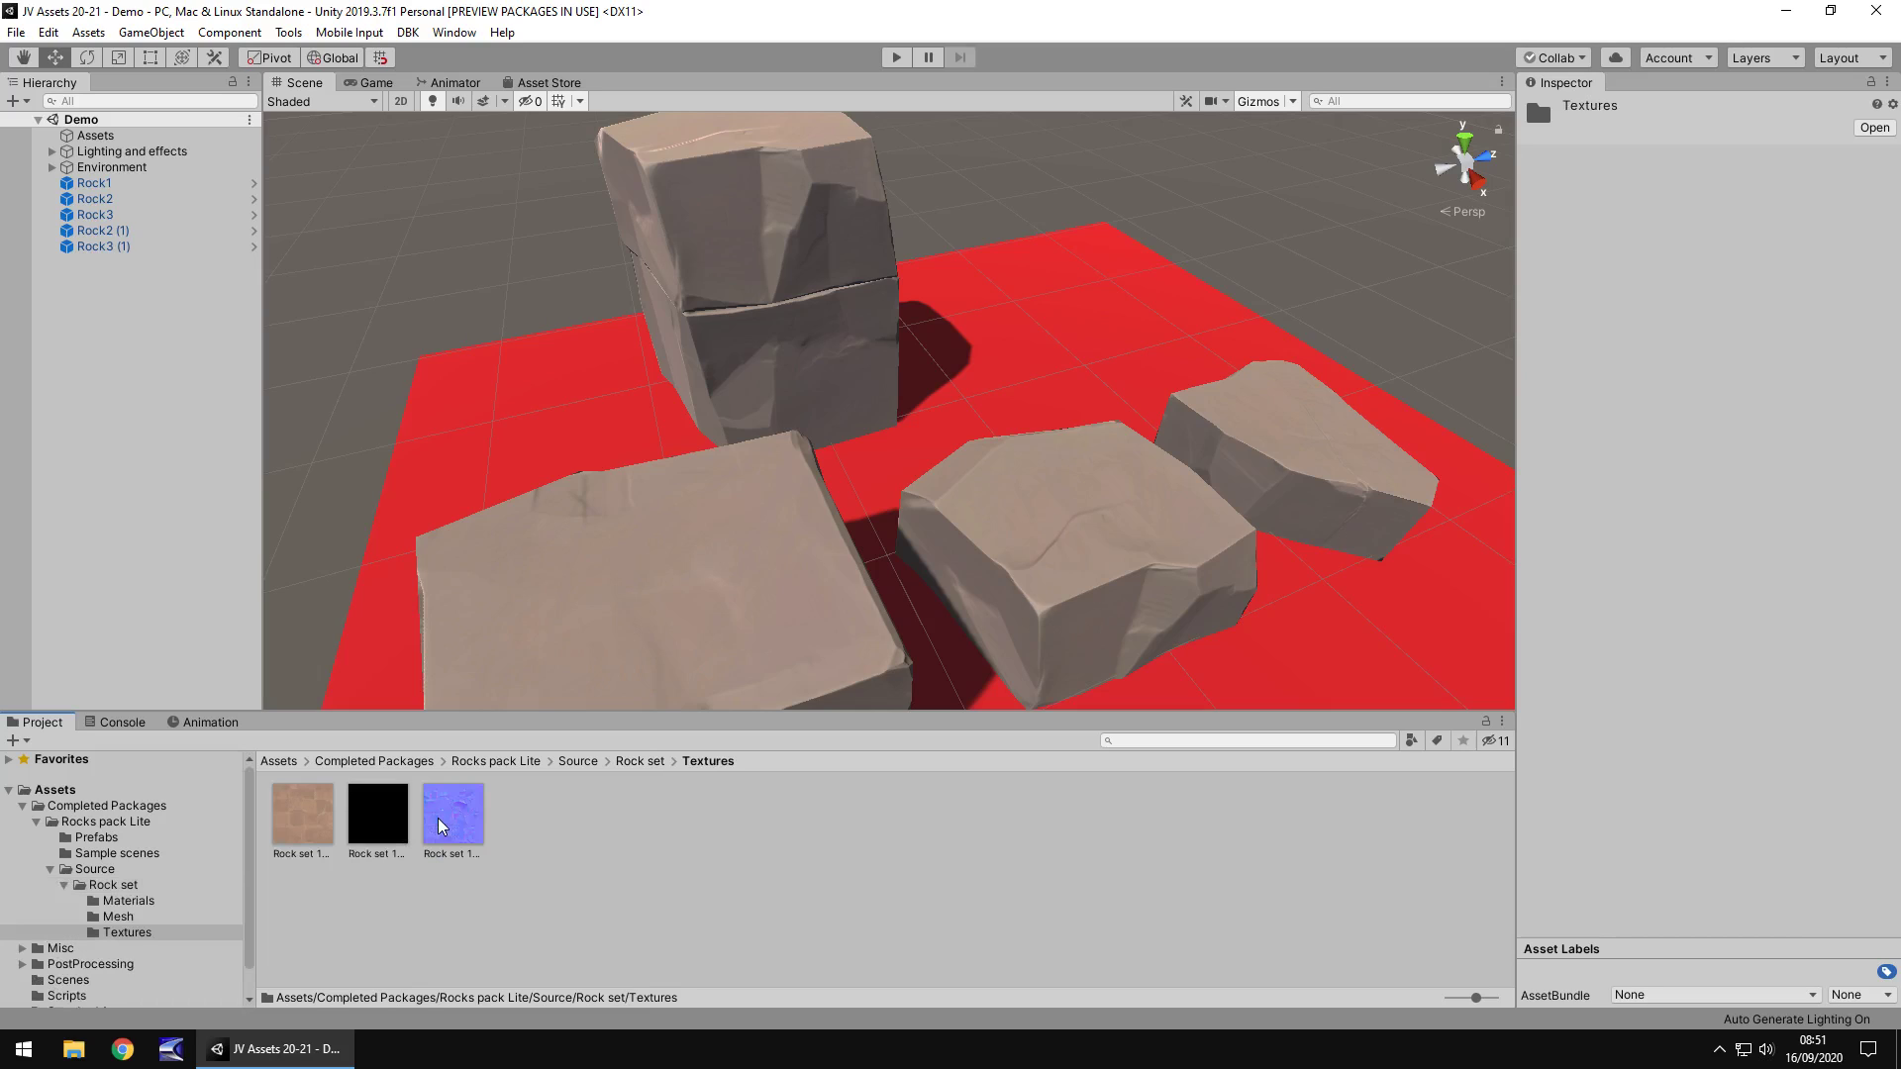
{"action": "left_click", "coordinate": [129, 917]}
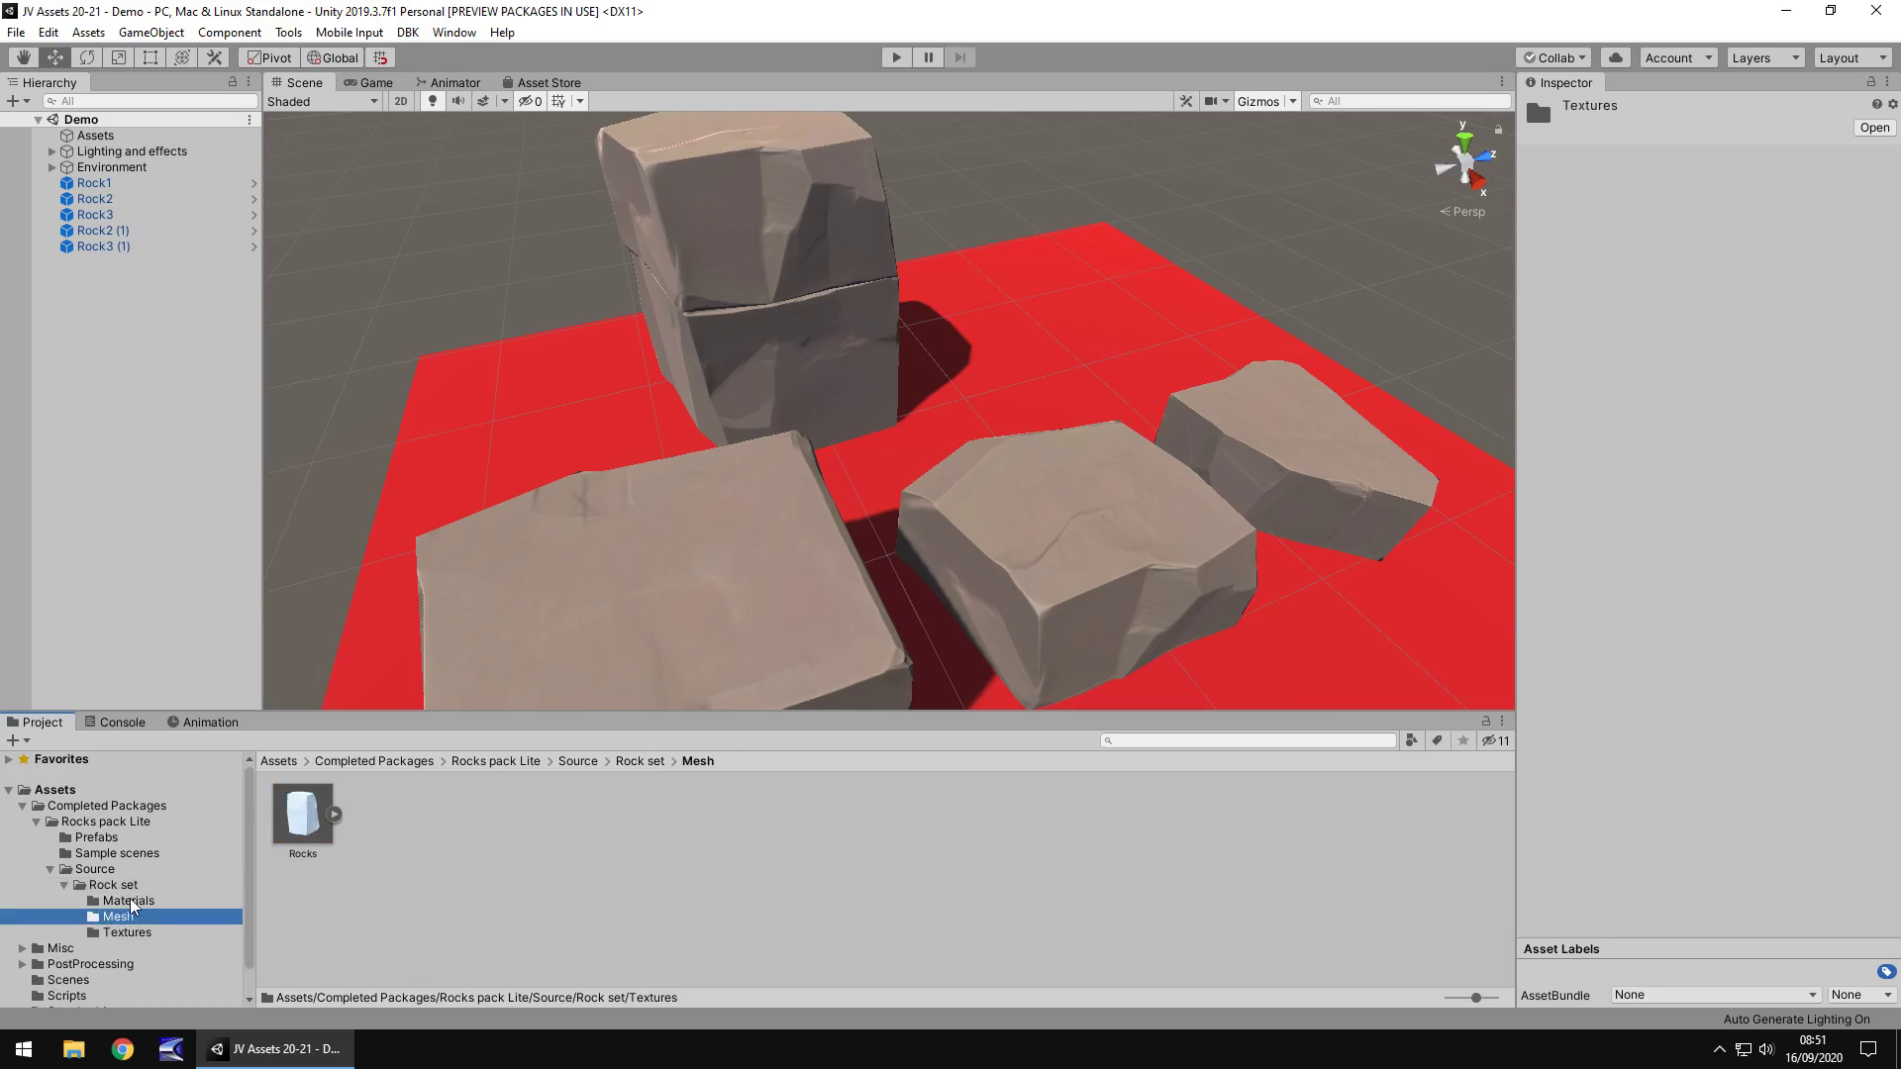
{"action": "left_click", "coordinate": [130, 901]}
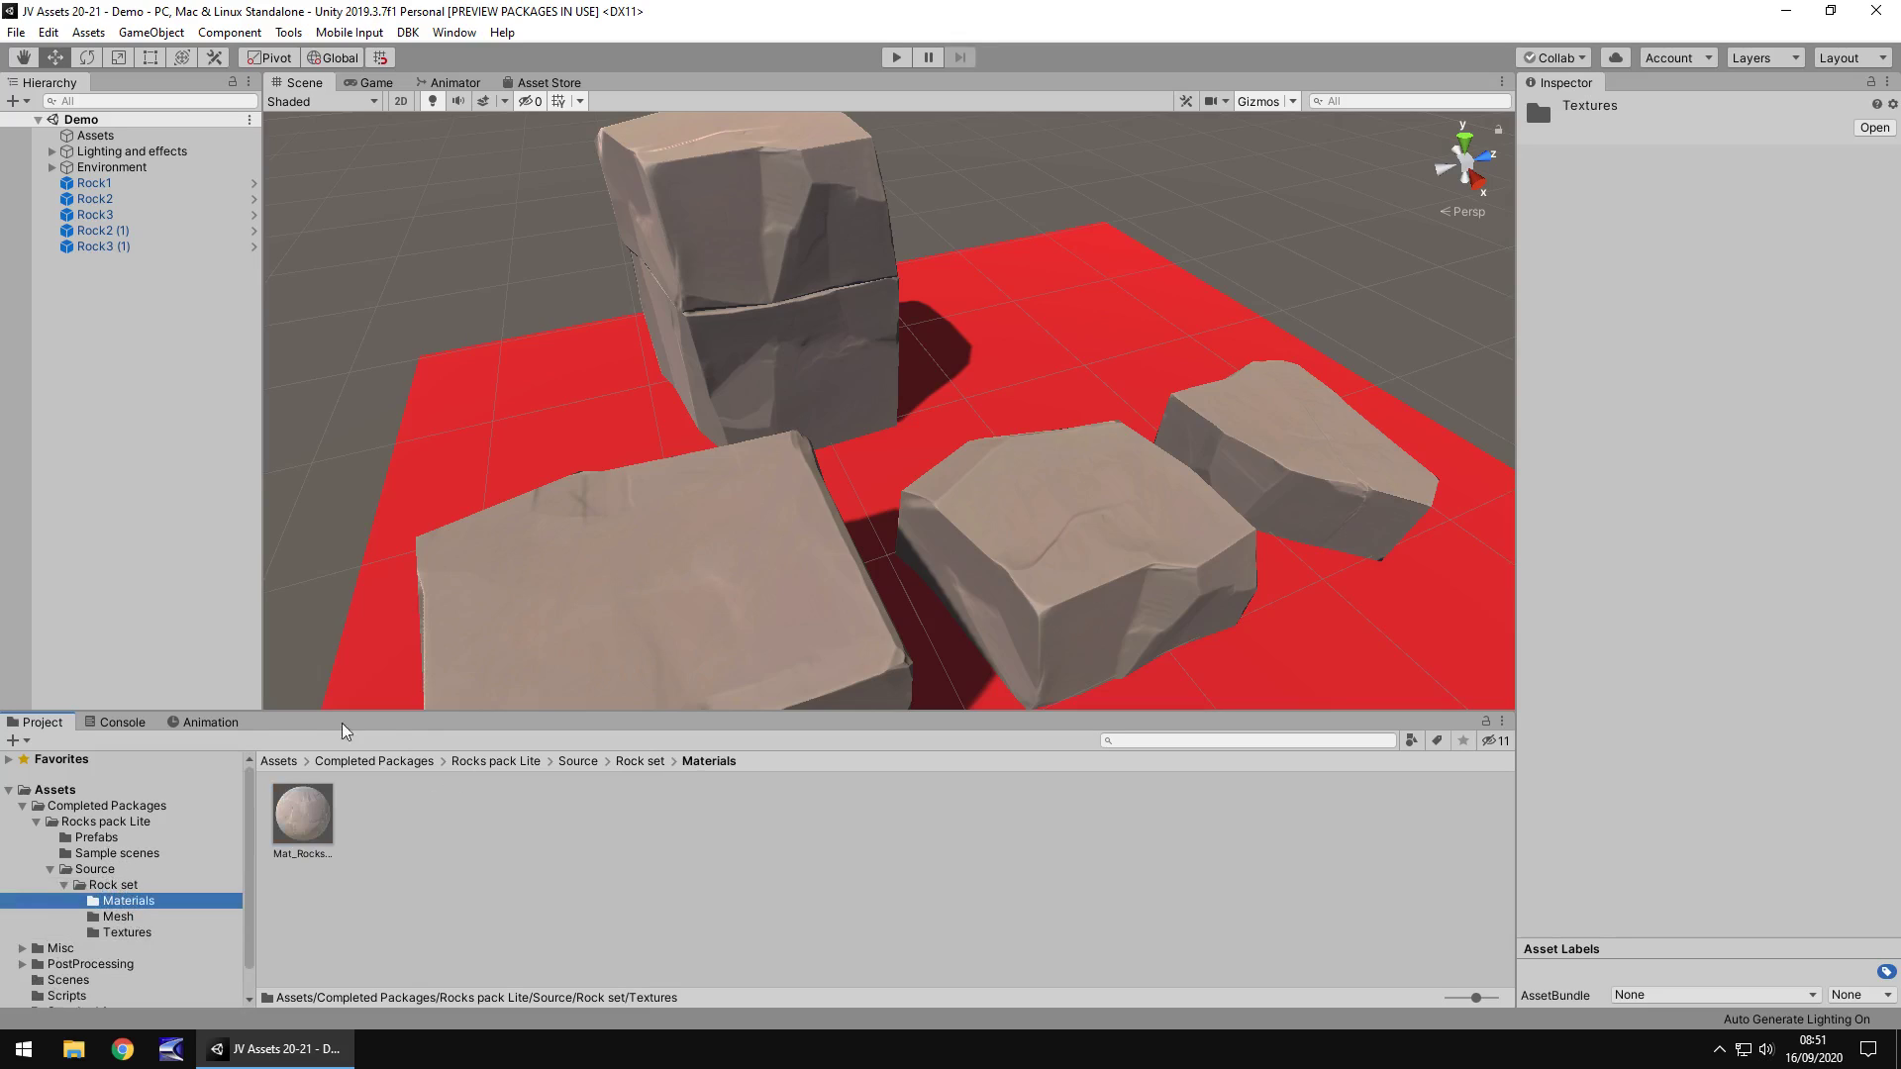
Set Rock2's Mat_Rockset Smoothness Source to Albedo Alpha, select Rock3 (1), then show the store page.
{"action": "left_click", "coordinate": [689, 631]}
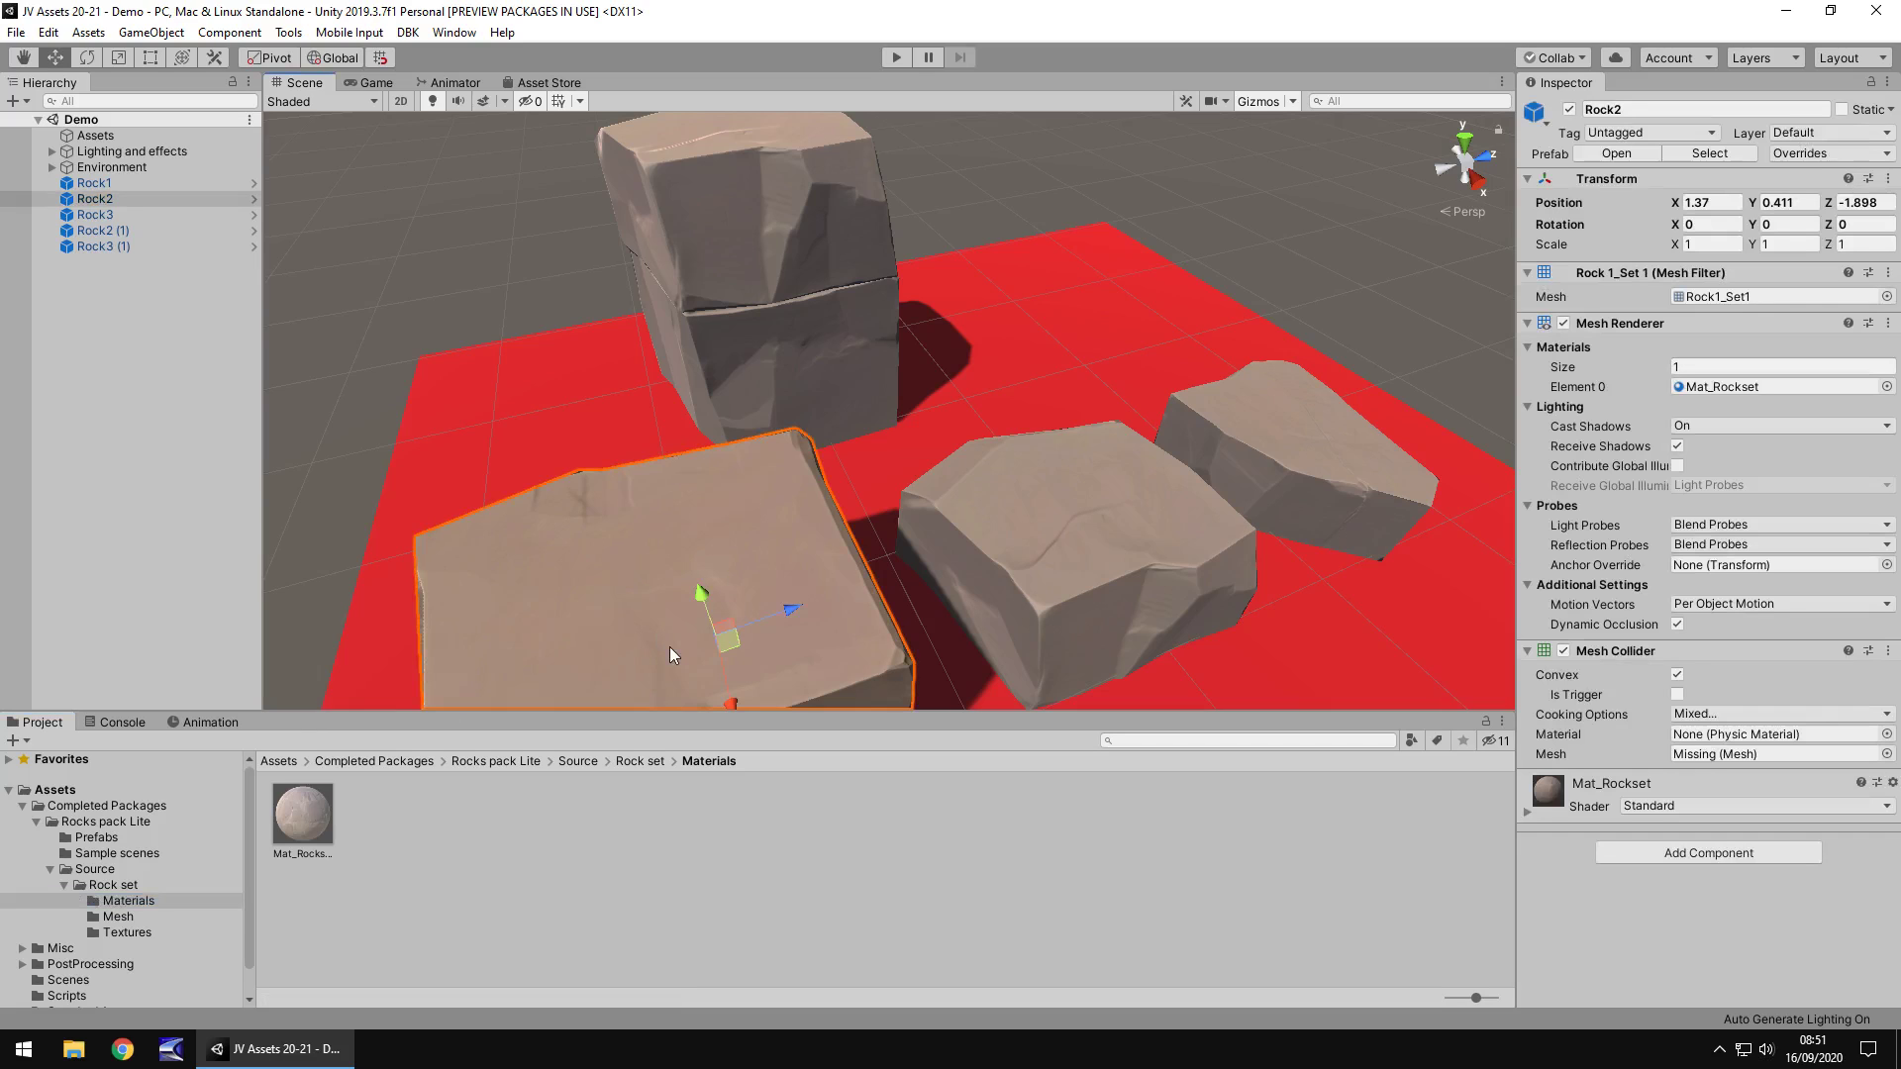
{"action": "left_click", "coordinate": [1529, 810]}
{"action": "scroll", "coordinate": [1778, 748], "scroll_direction": "down", "scroll_amount": 5}
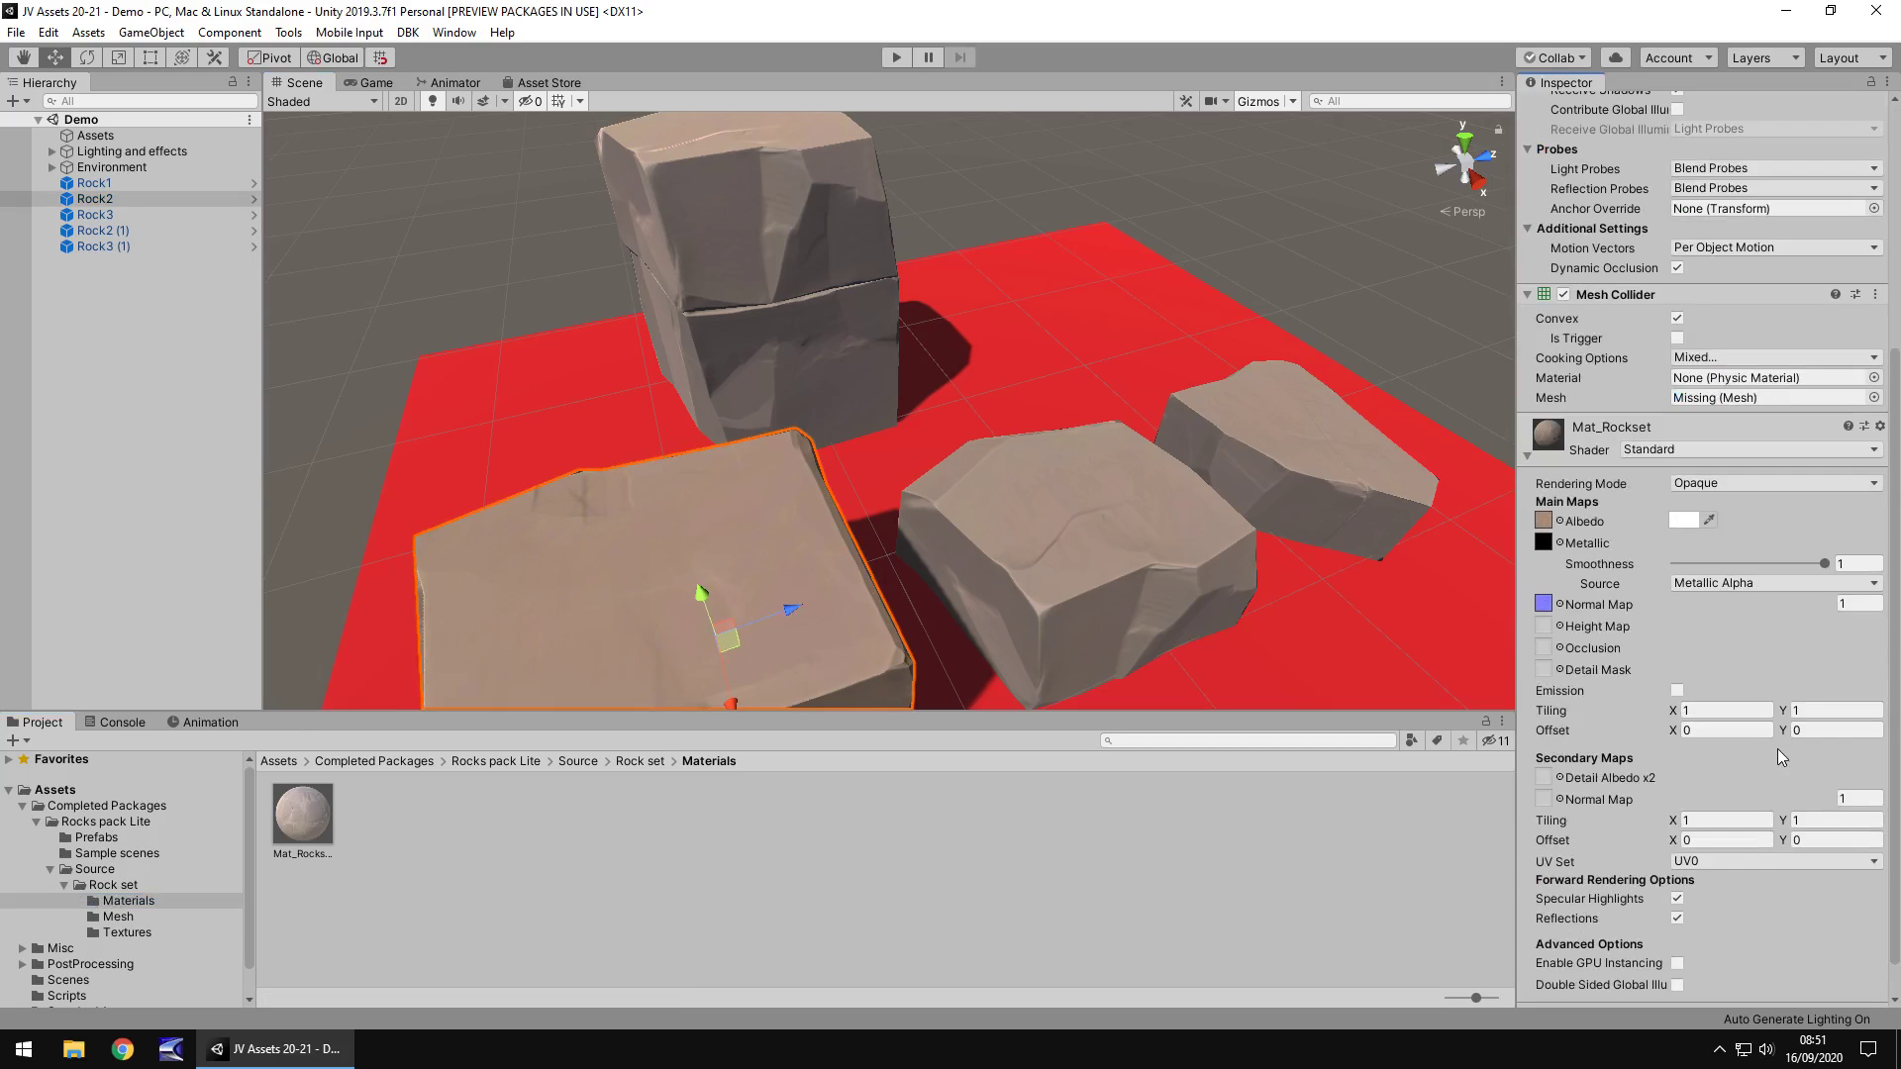
{"action": "left_click", "coordinate": [1721, 586]}
{"action": "left_click", "coordinate": [1762, 619]}
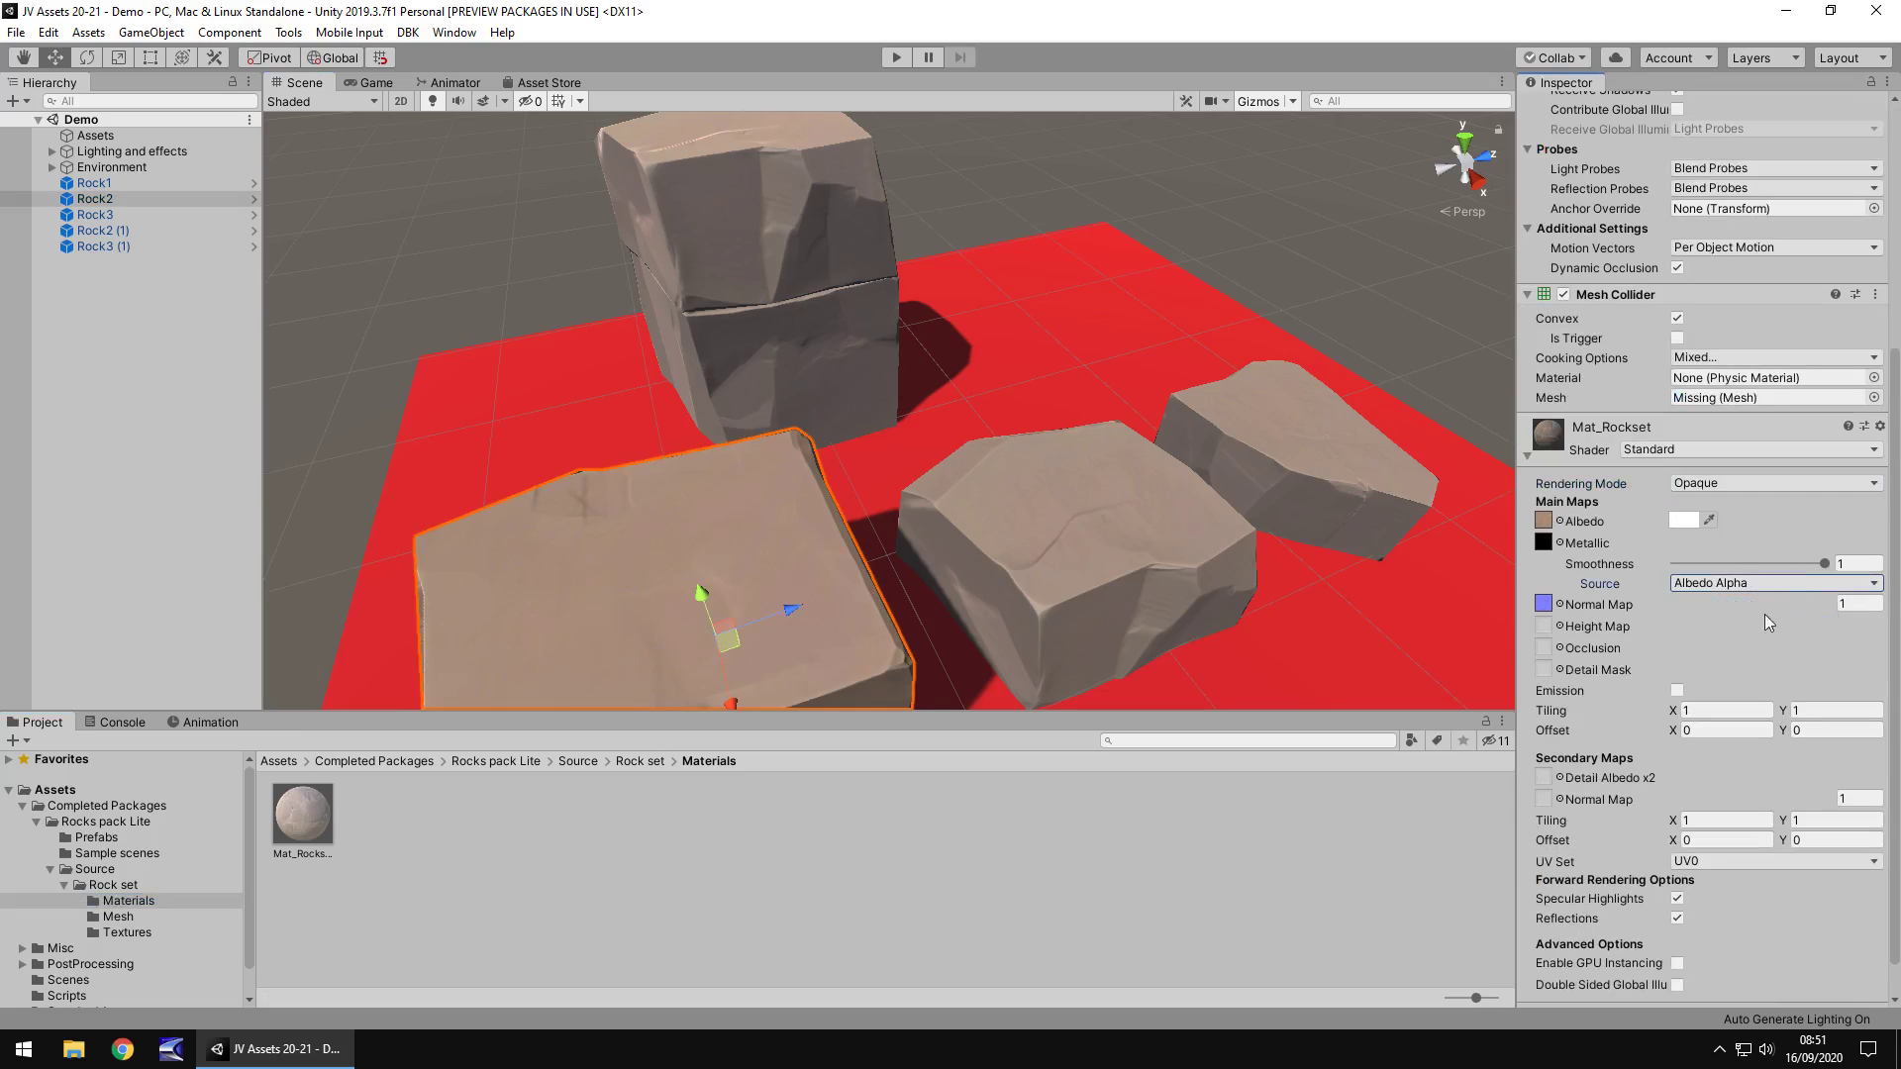
{"action": "left_click", "coordinate": [1823, 564]}
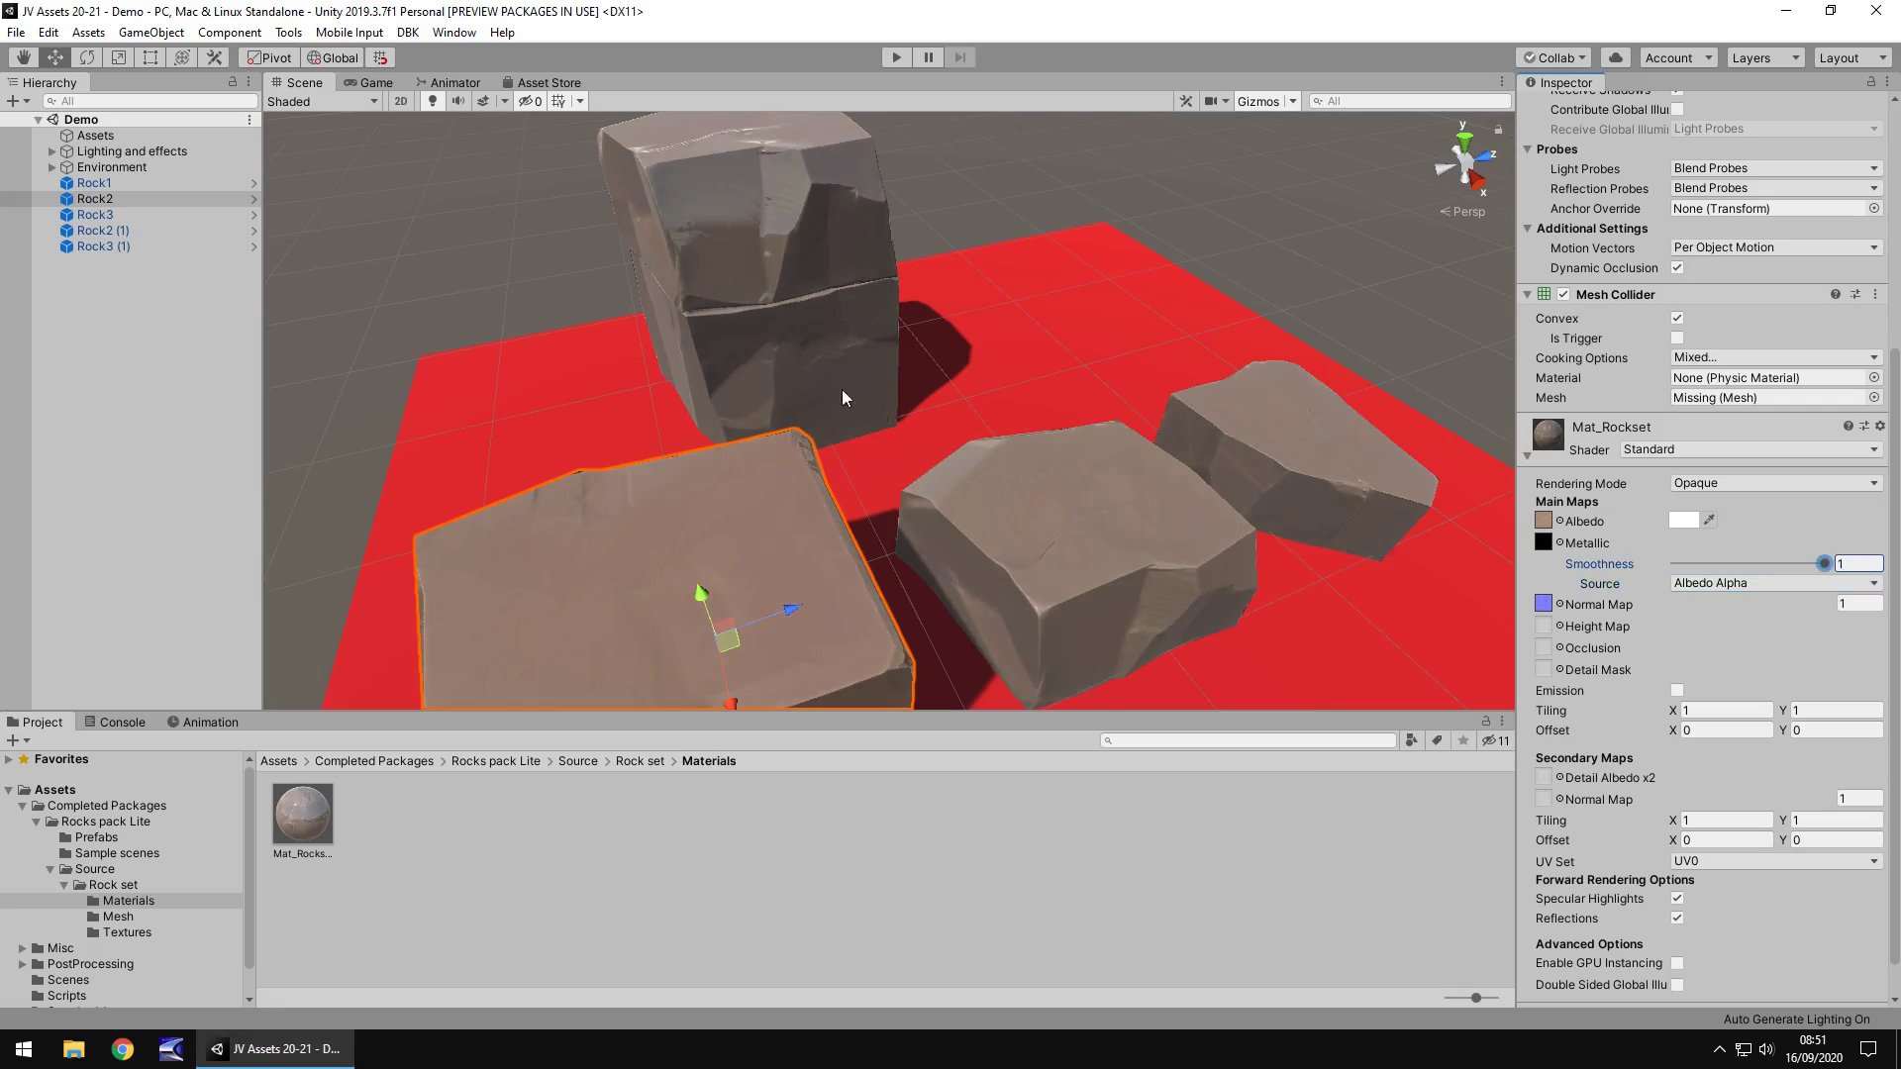
{"action": "left_click", "coordinate": [789, 259]}
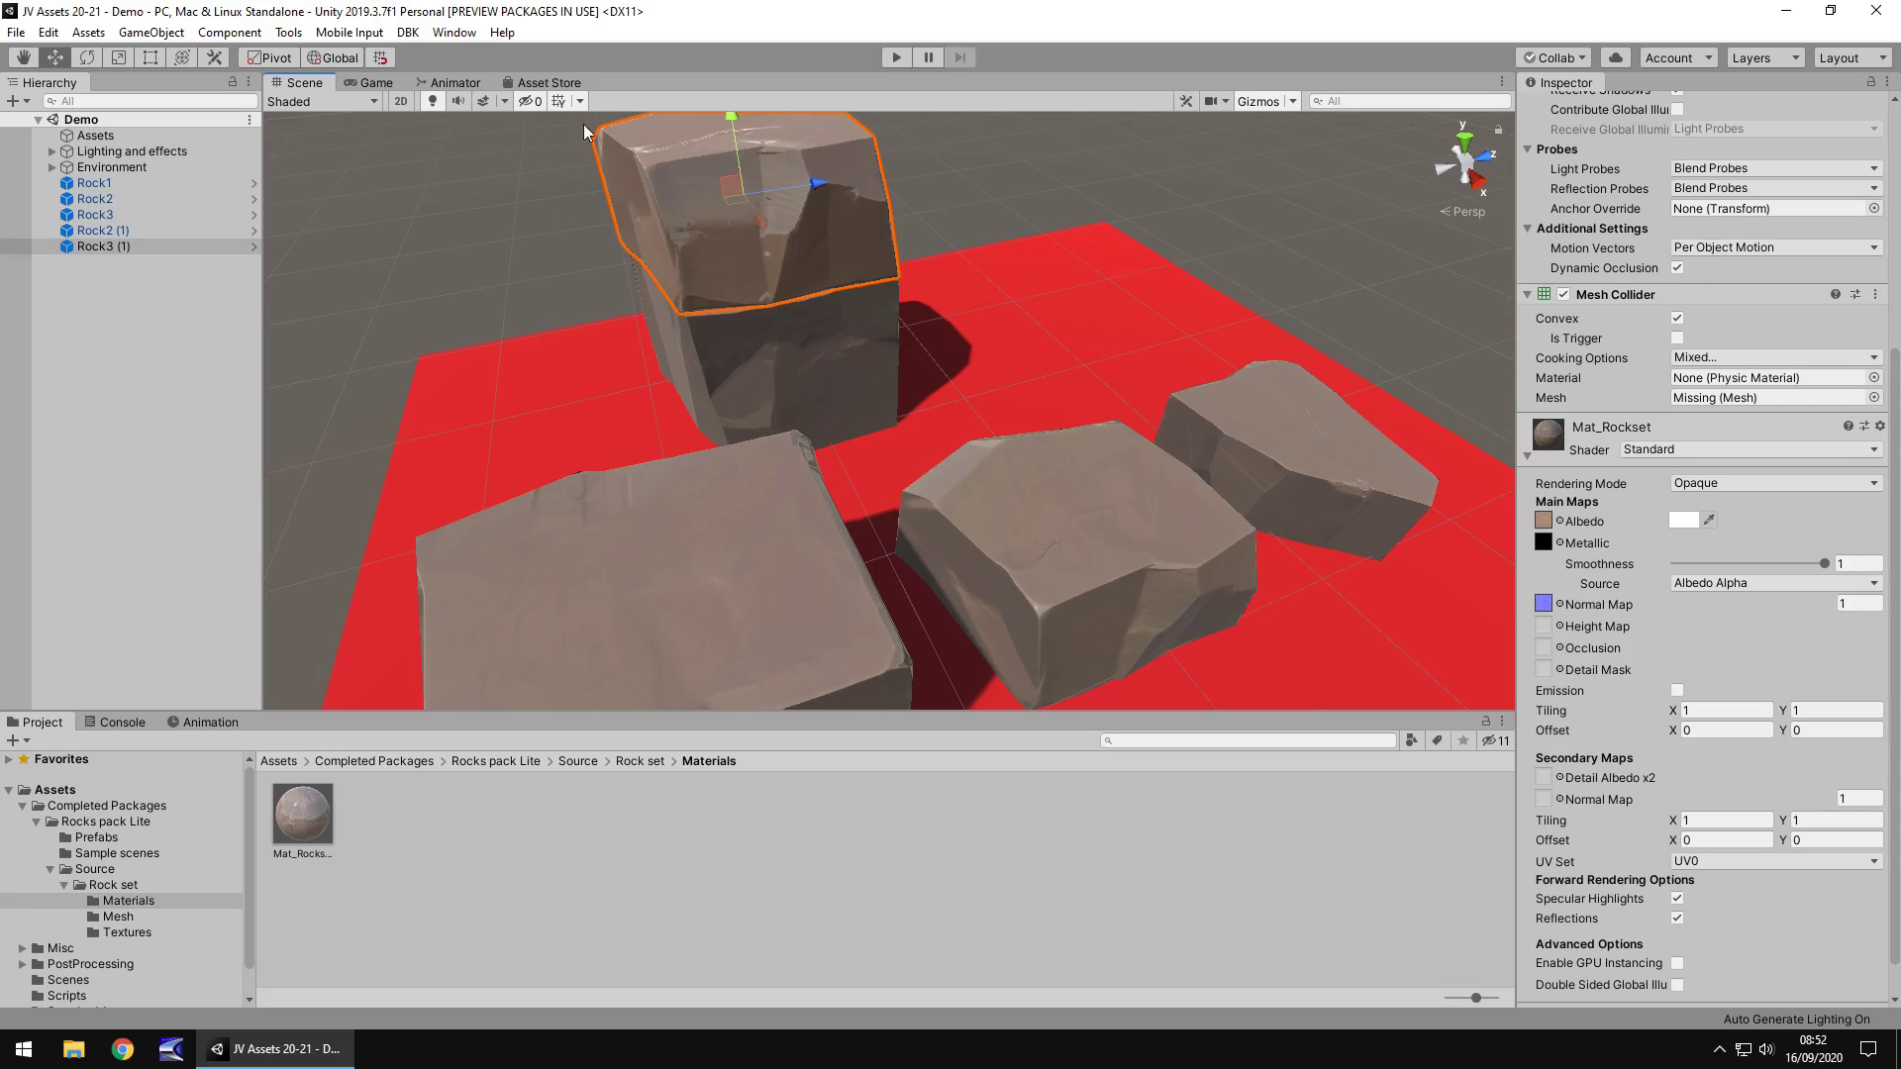
{"action": "left_click", "coordinate": [573, 83]}
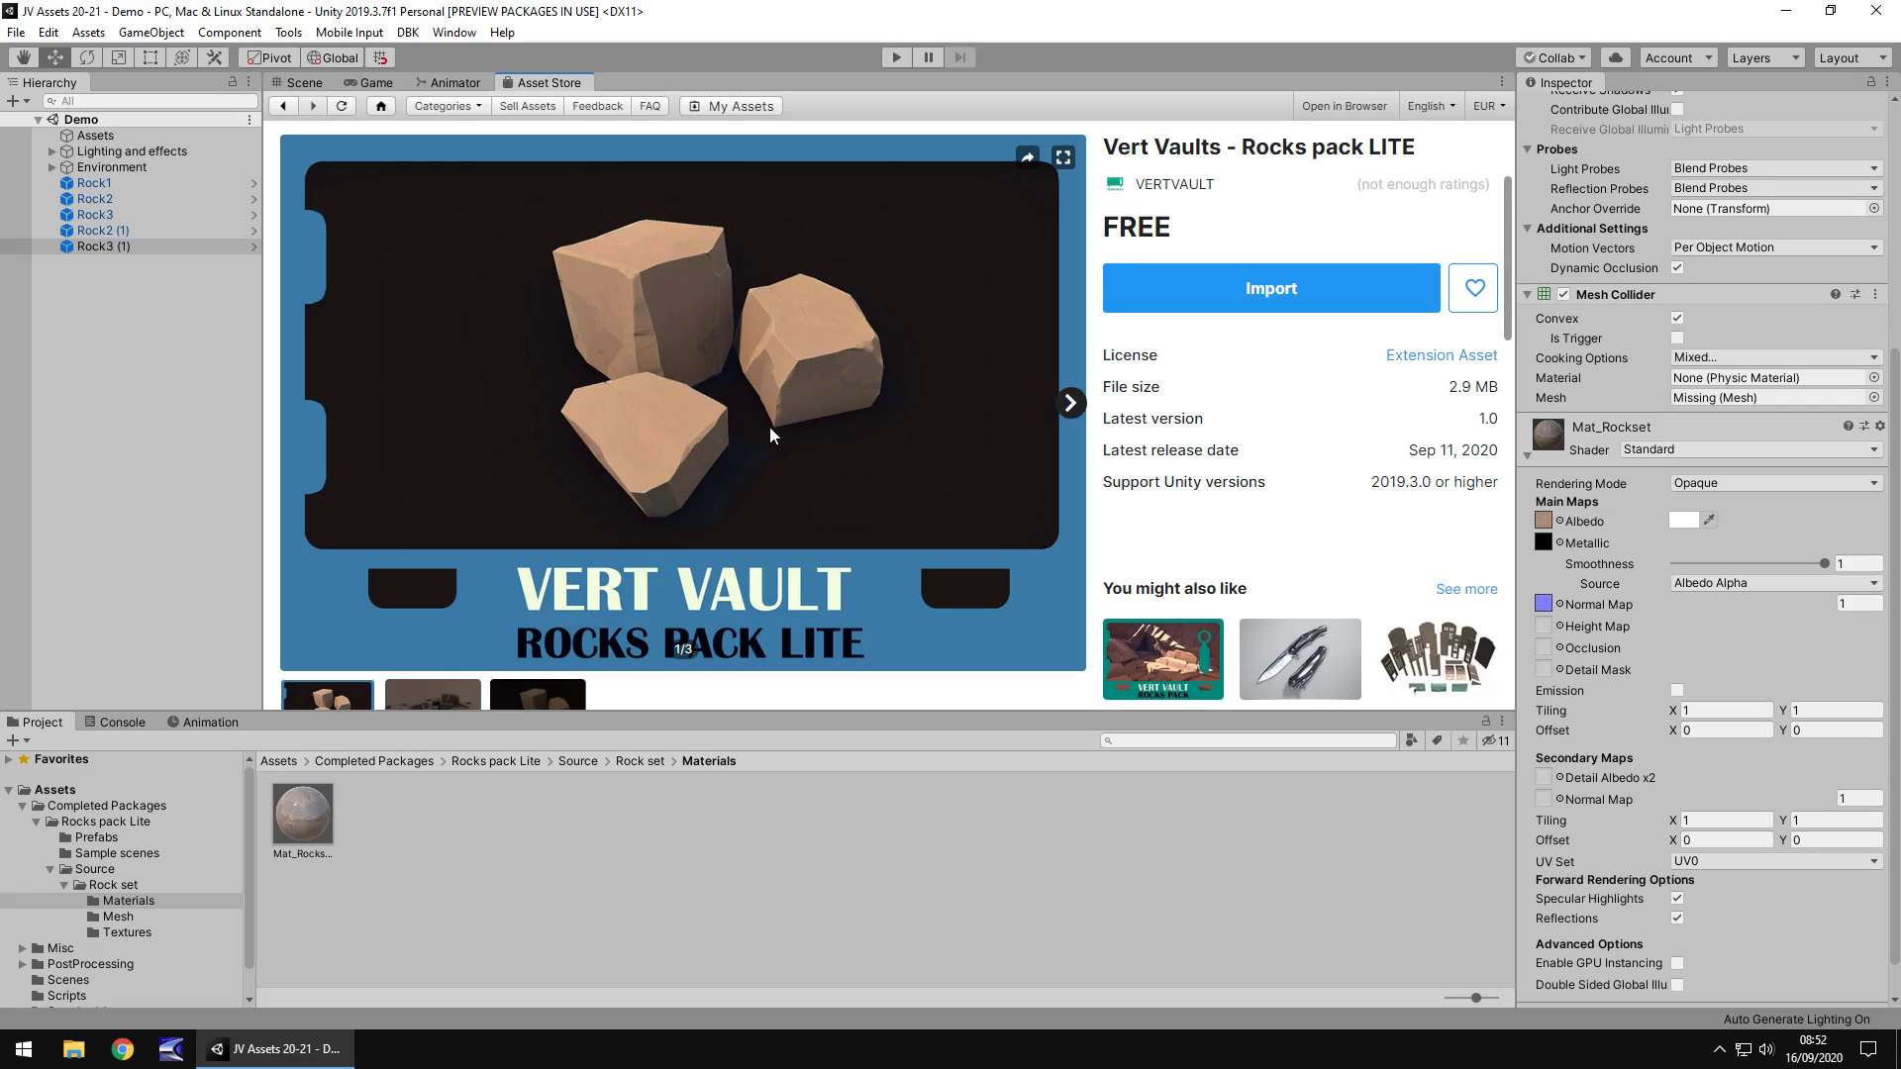
Advance the store image carousel twice to preview image 3/3, the three-rock close-up.
{"action": "left_click", "coordinate": [1071, 404]}
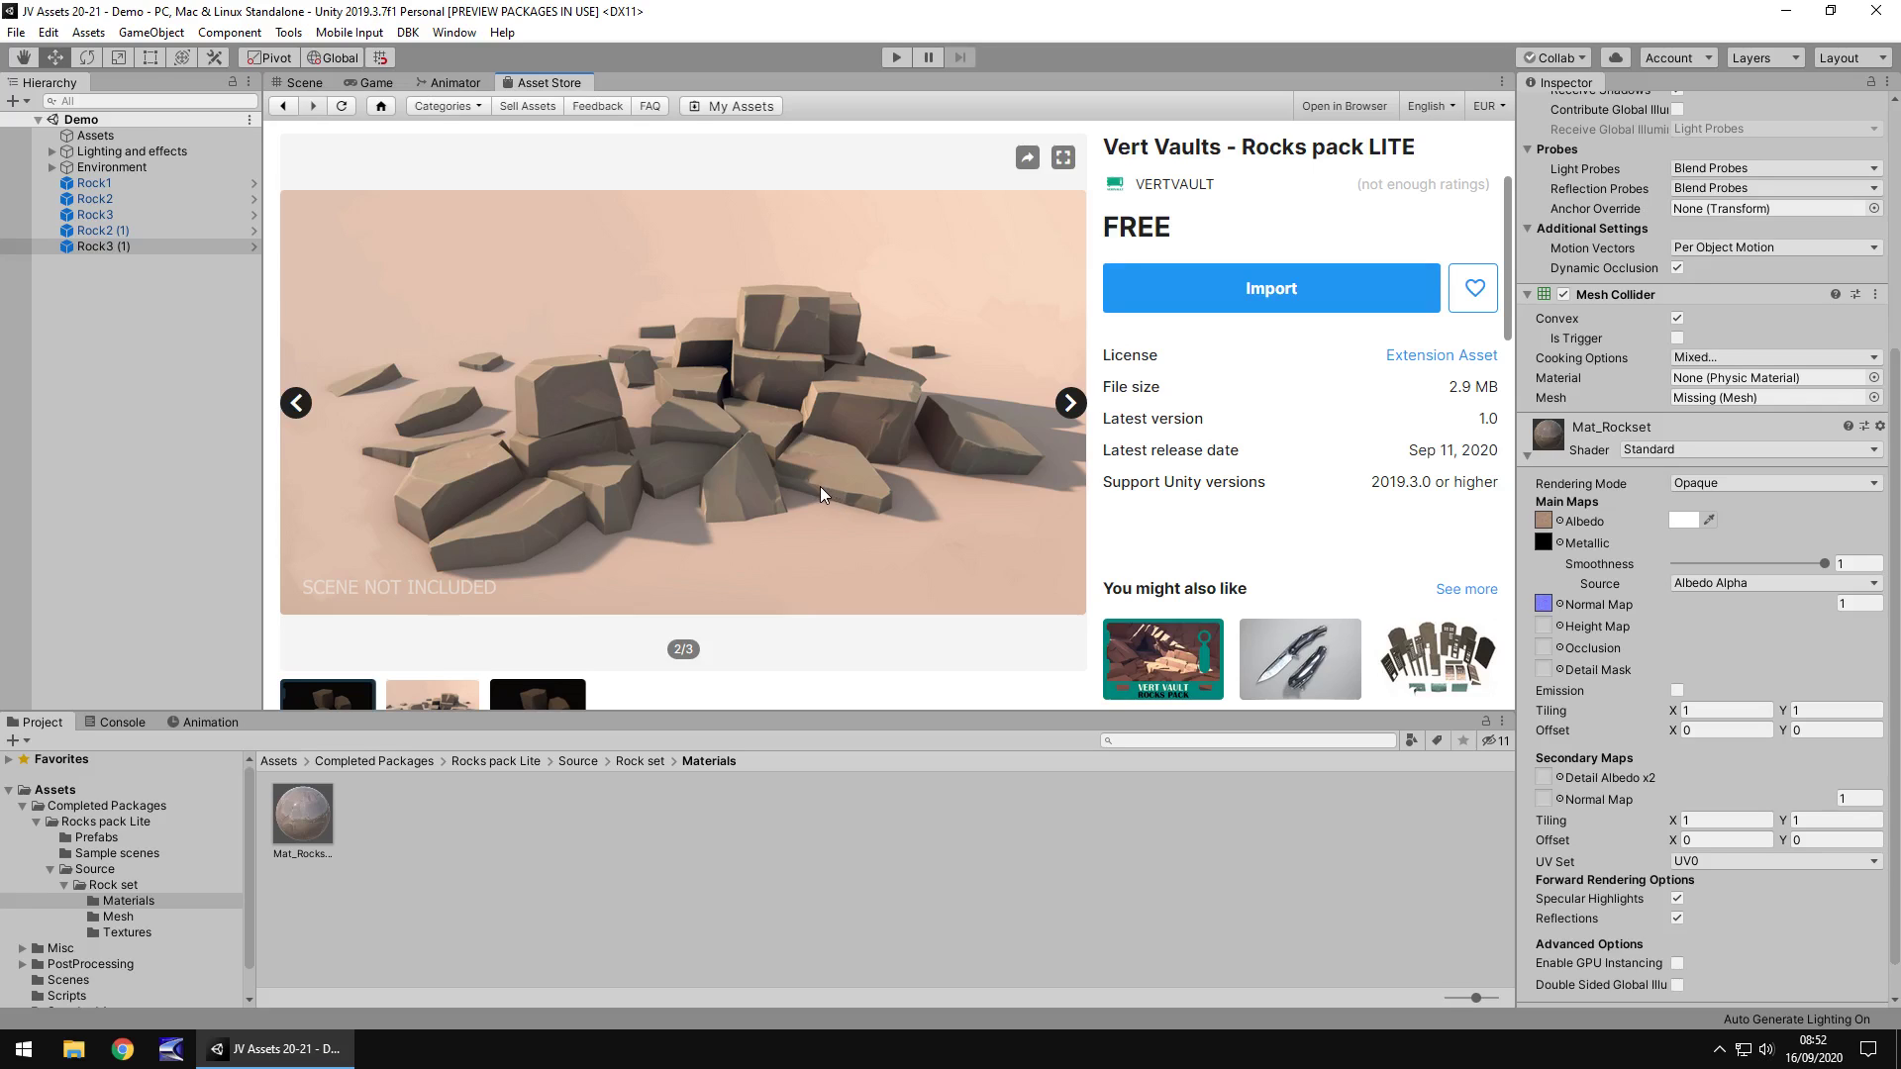
{"action": "left_click", "coordinate": [1067, 402]}
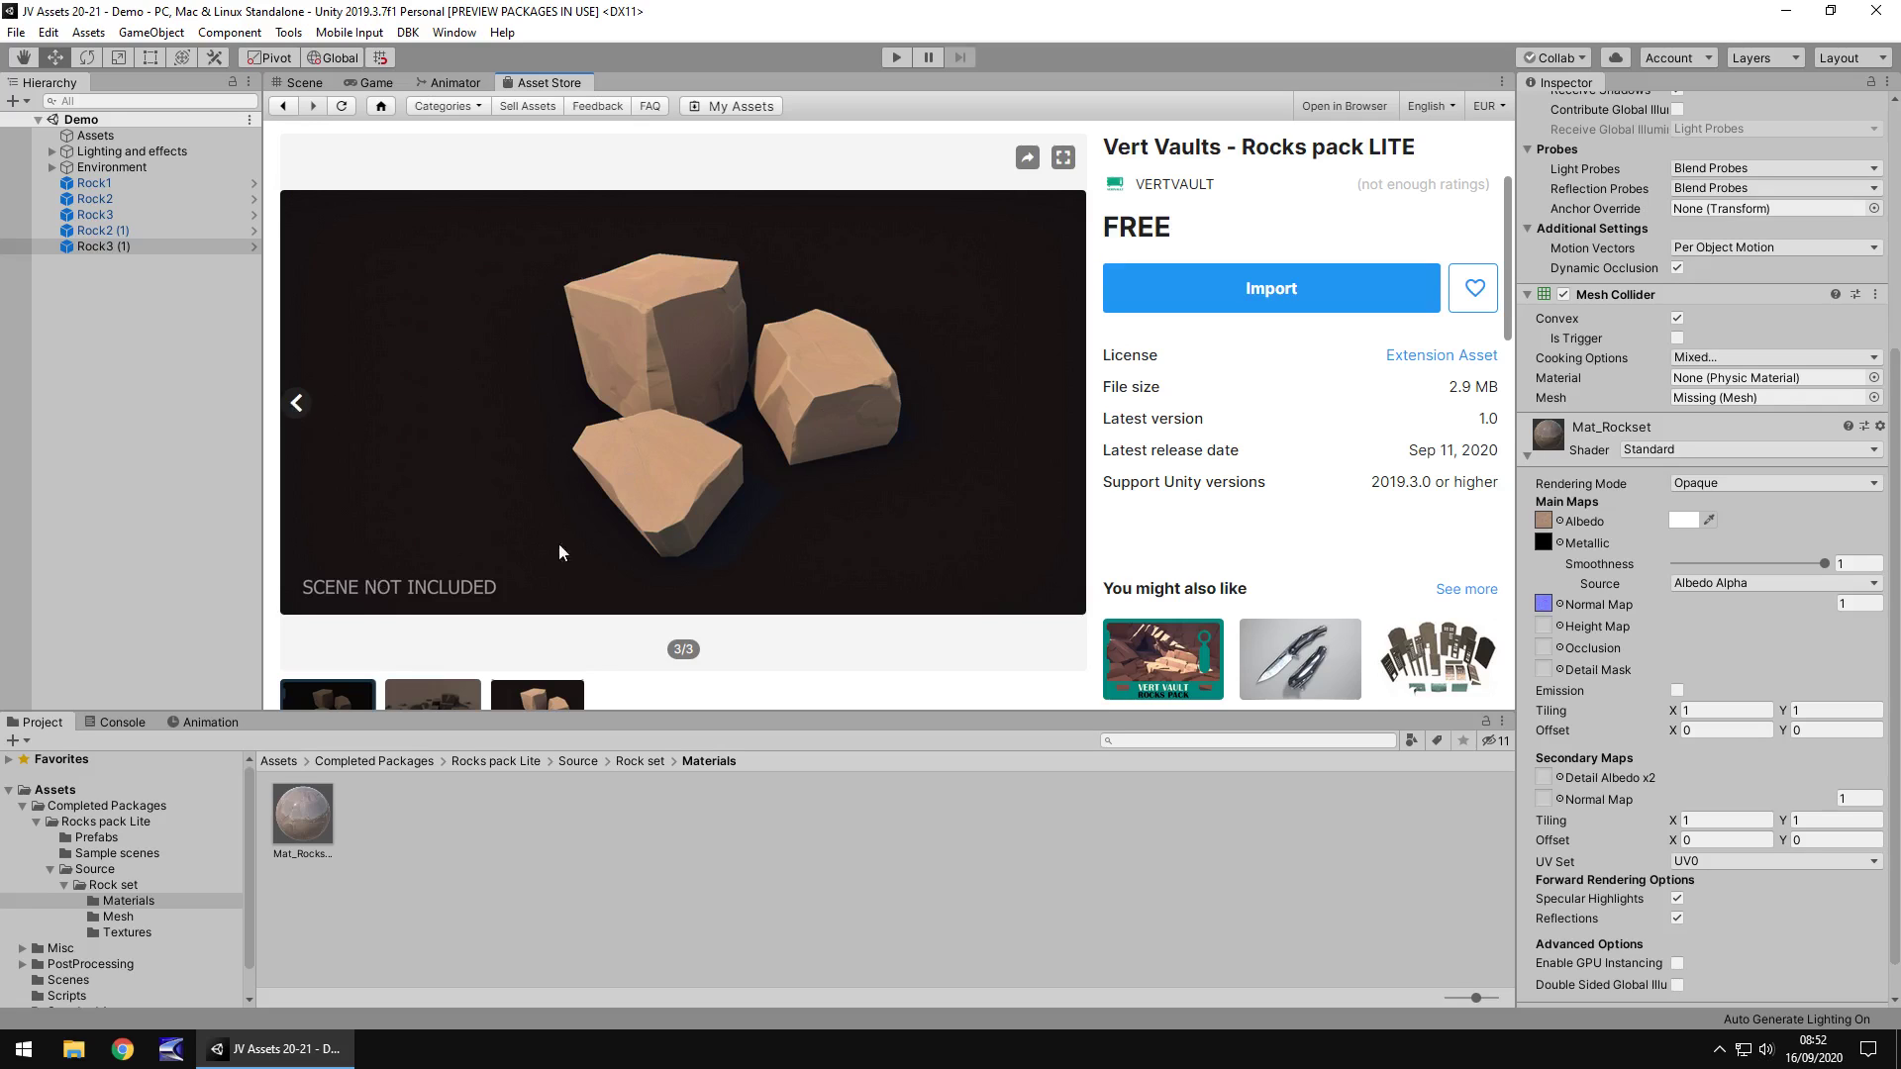
Scroll through the pack description, go back to the rock-pile preview, and select the Prefabs folder.
{"action": "scroll", "coordinate": [586, 540], "scroll_direction": "down", "scroll_amount": 5}
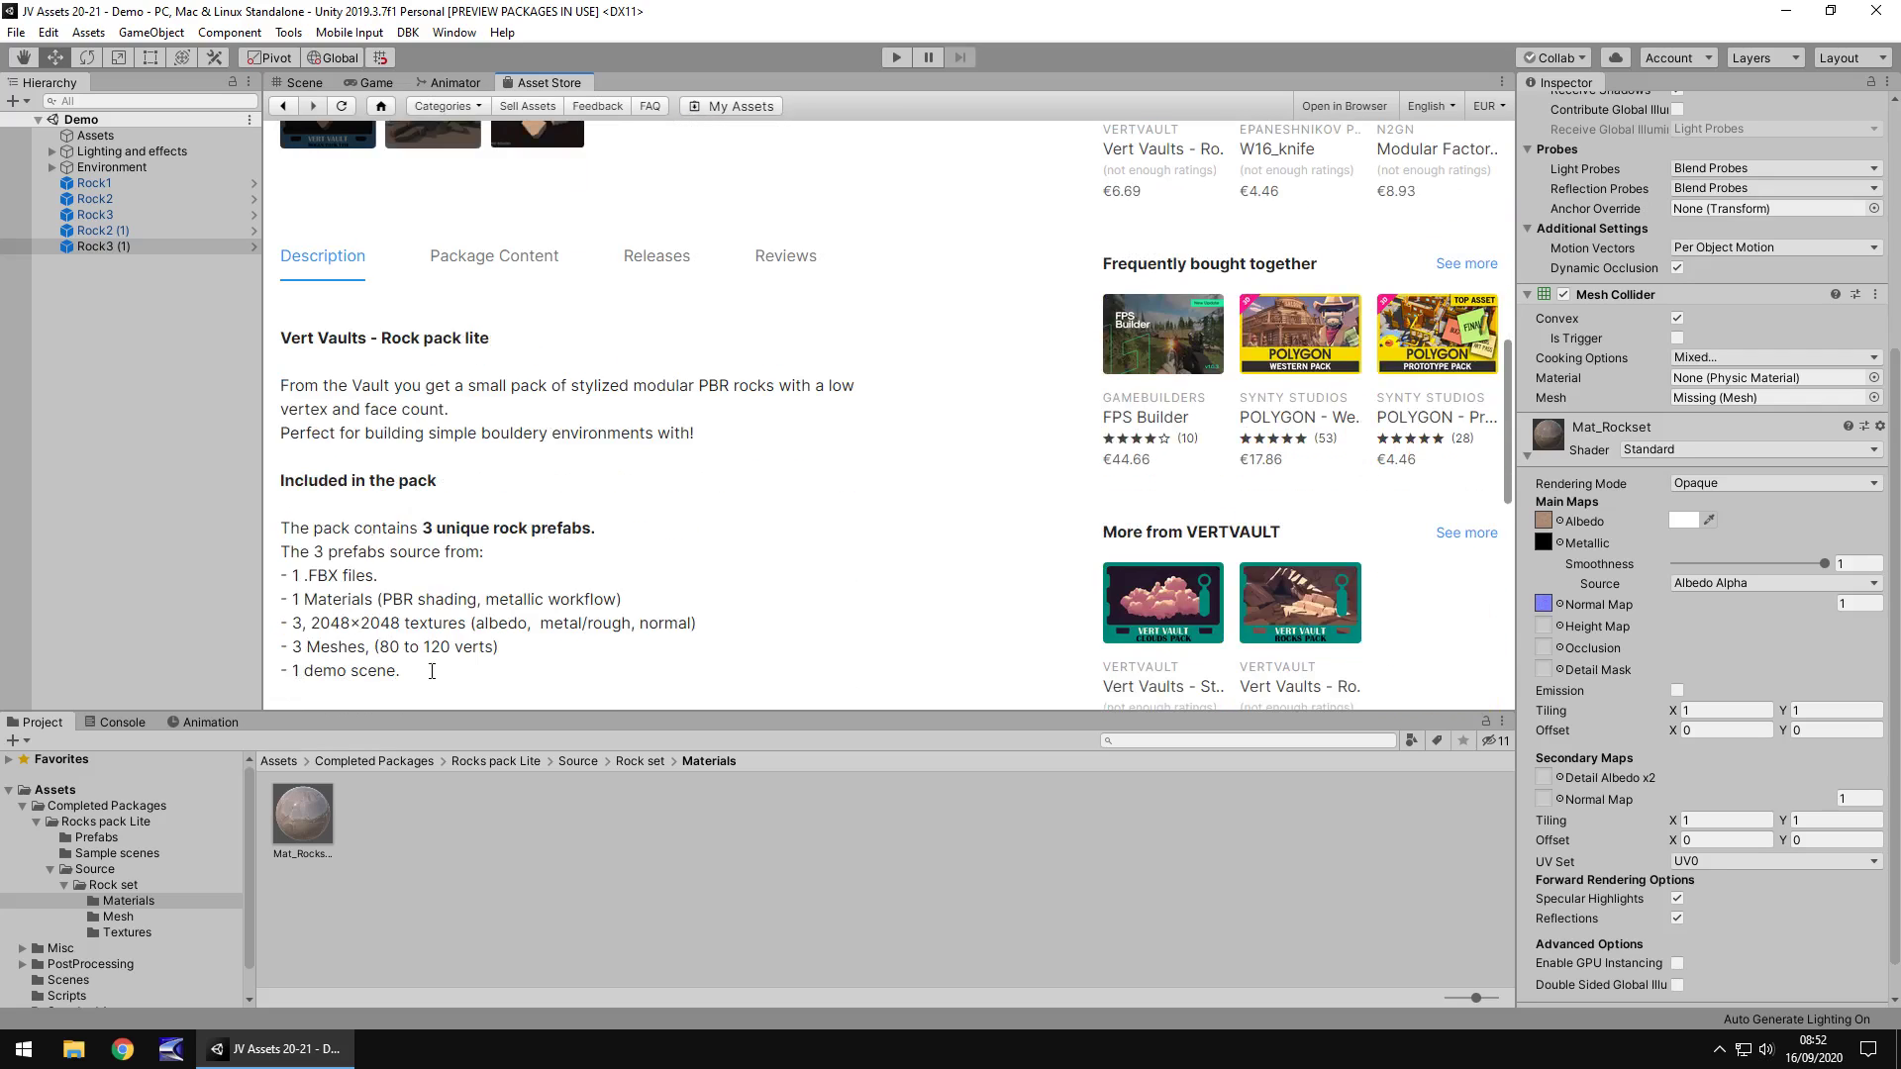
{"action": "scroll", "coordinate": [681, 523], "scroll_direction": "up", "scroll_amount": 3}
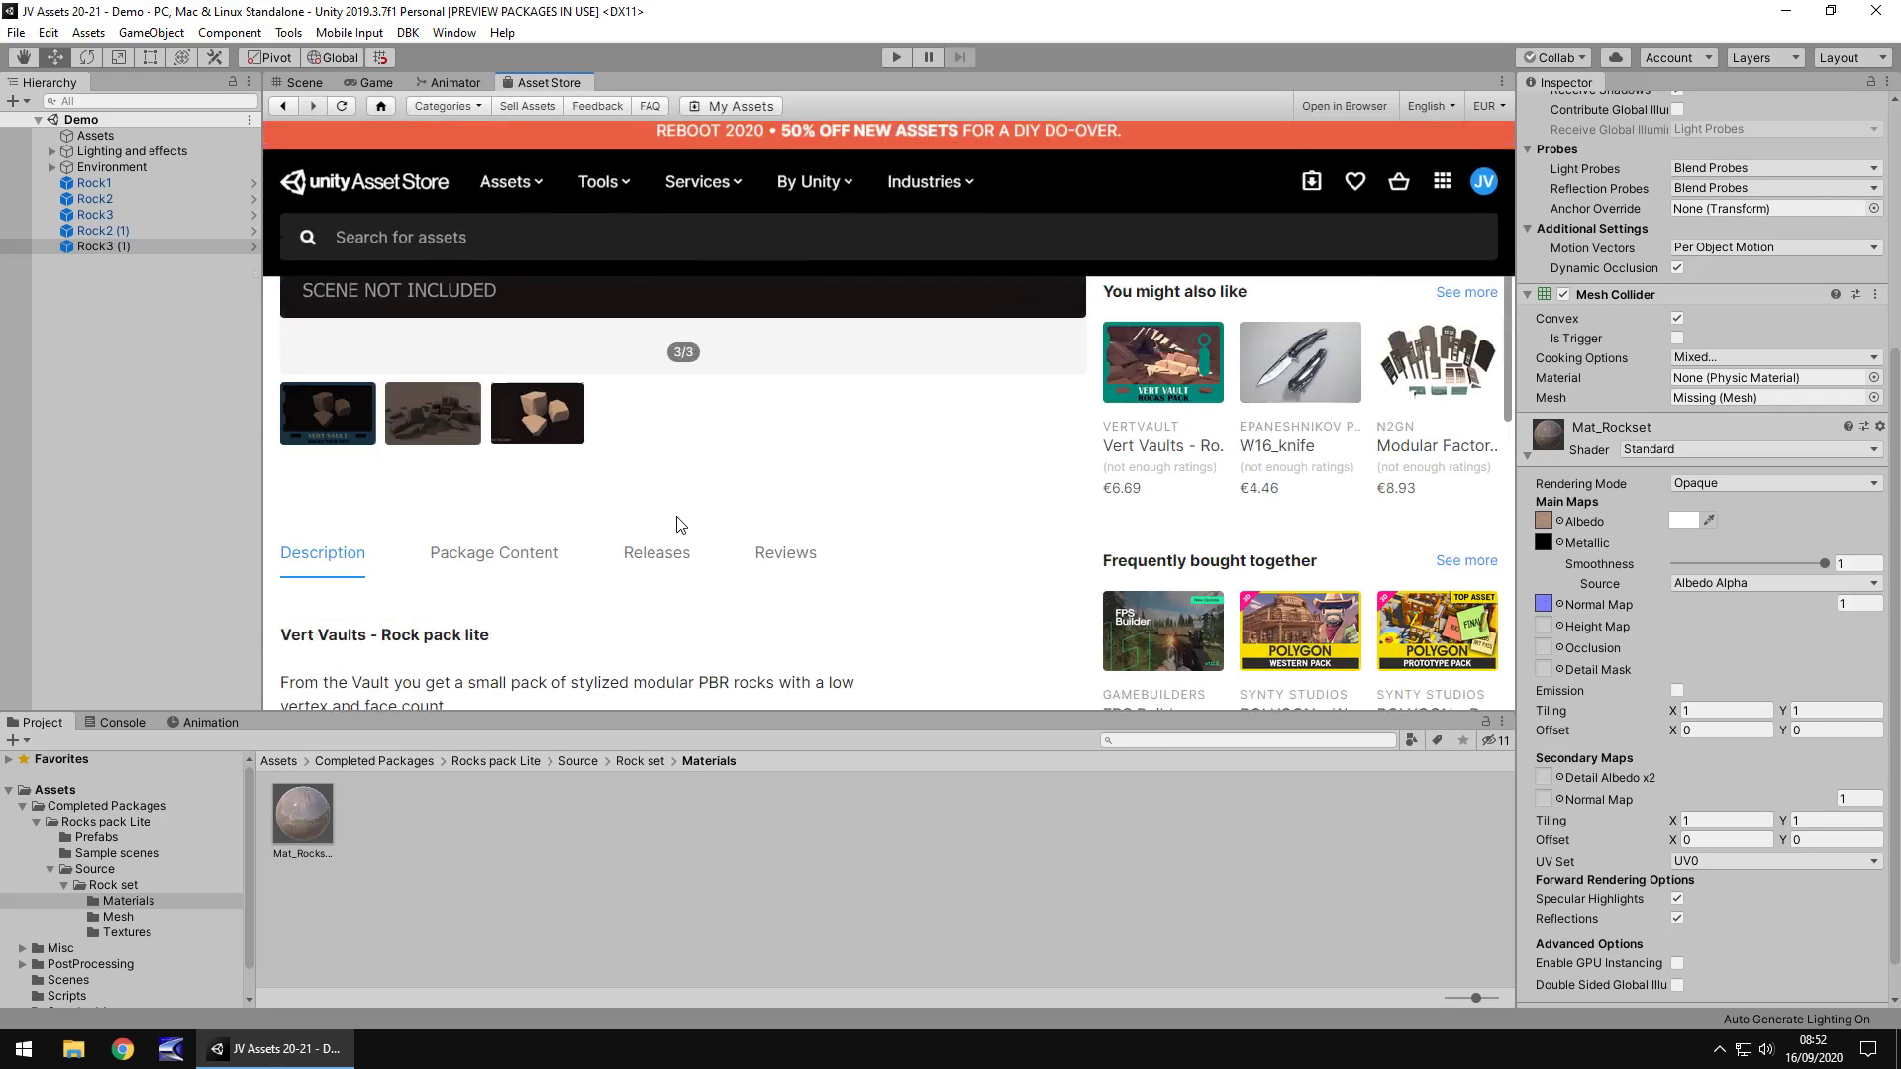
{"action": "scroll", "coordinate": [680, 525], "scroll_direction": "up", "scroll_amount": 4}
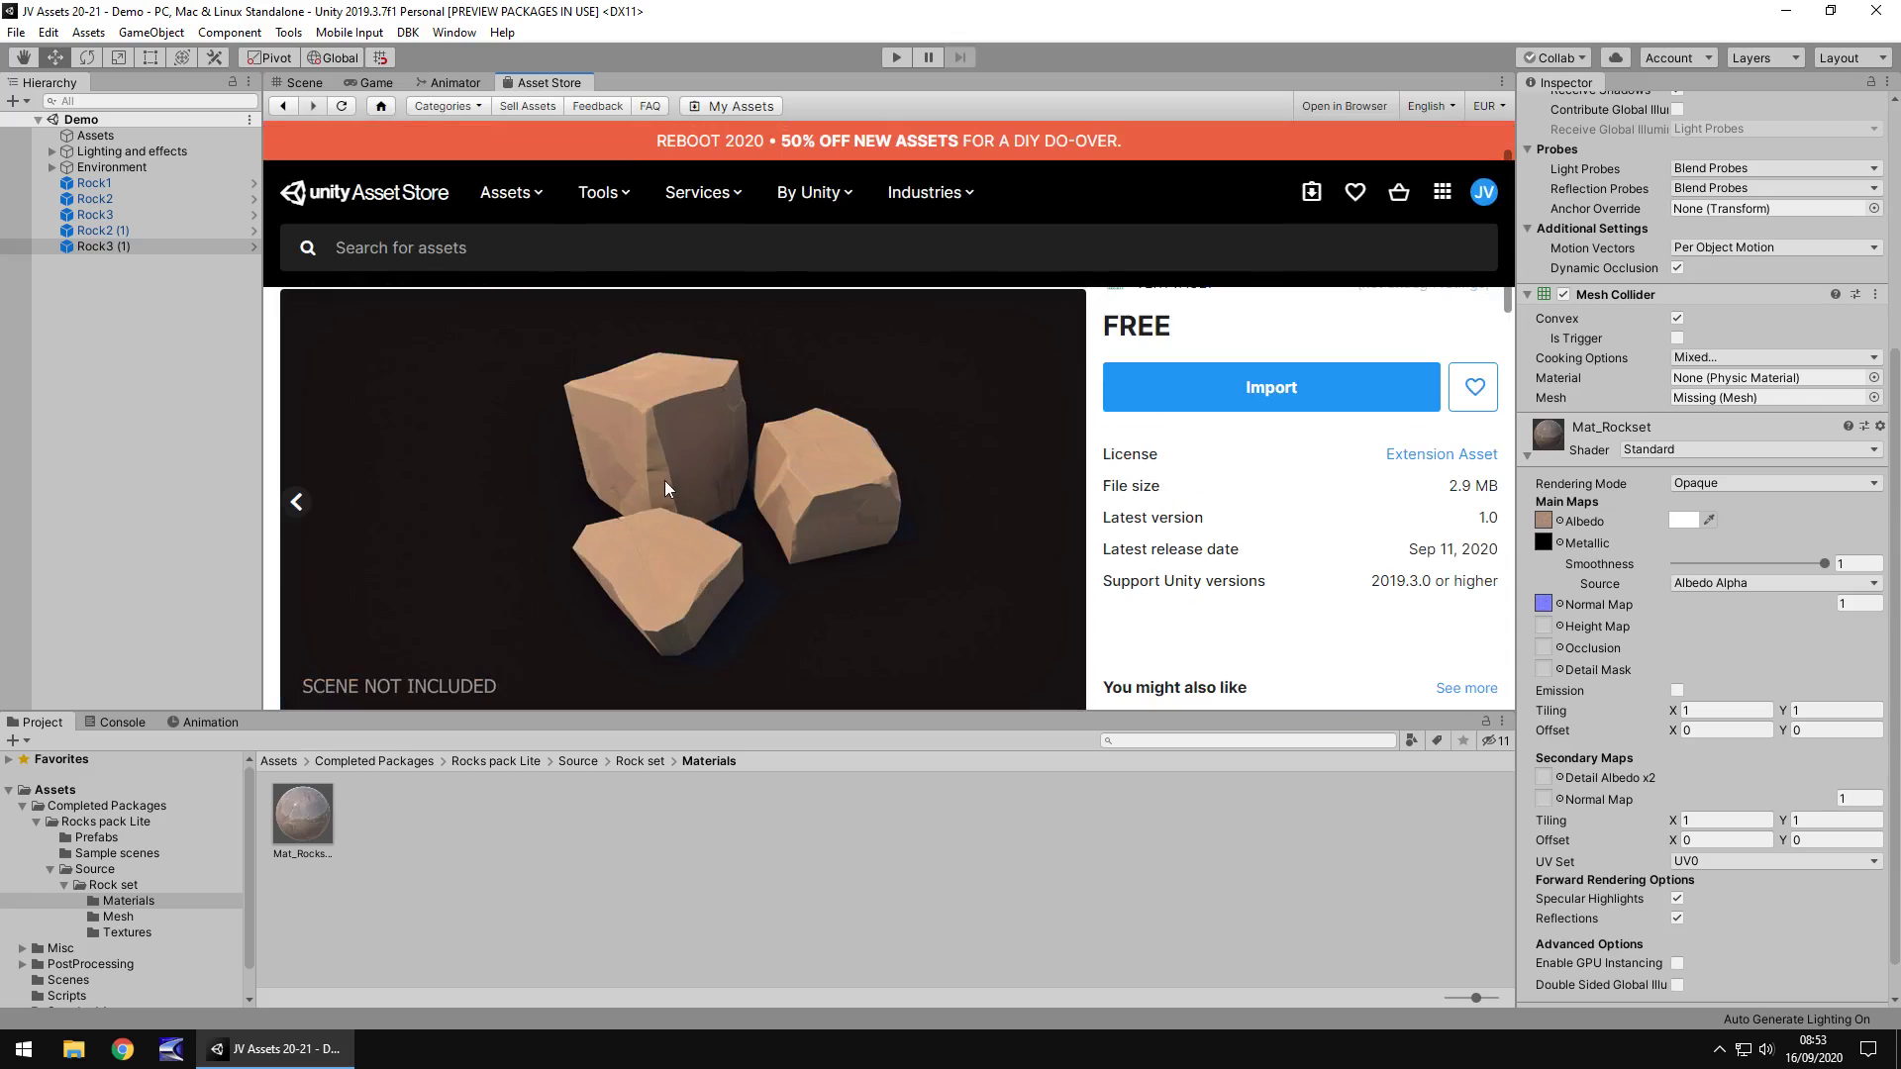
{"action": "left_click", "coordinate": [300, 505]}
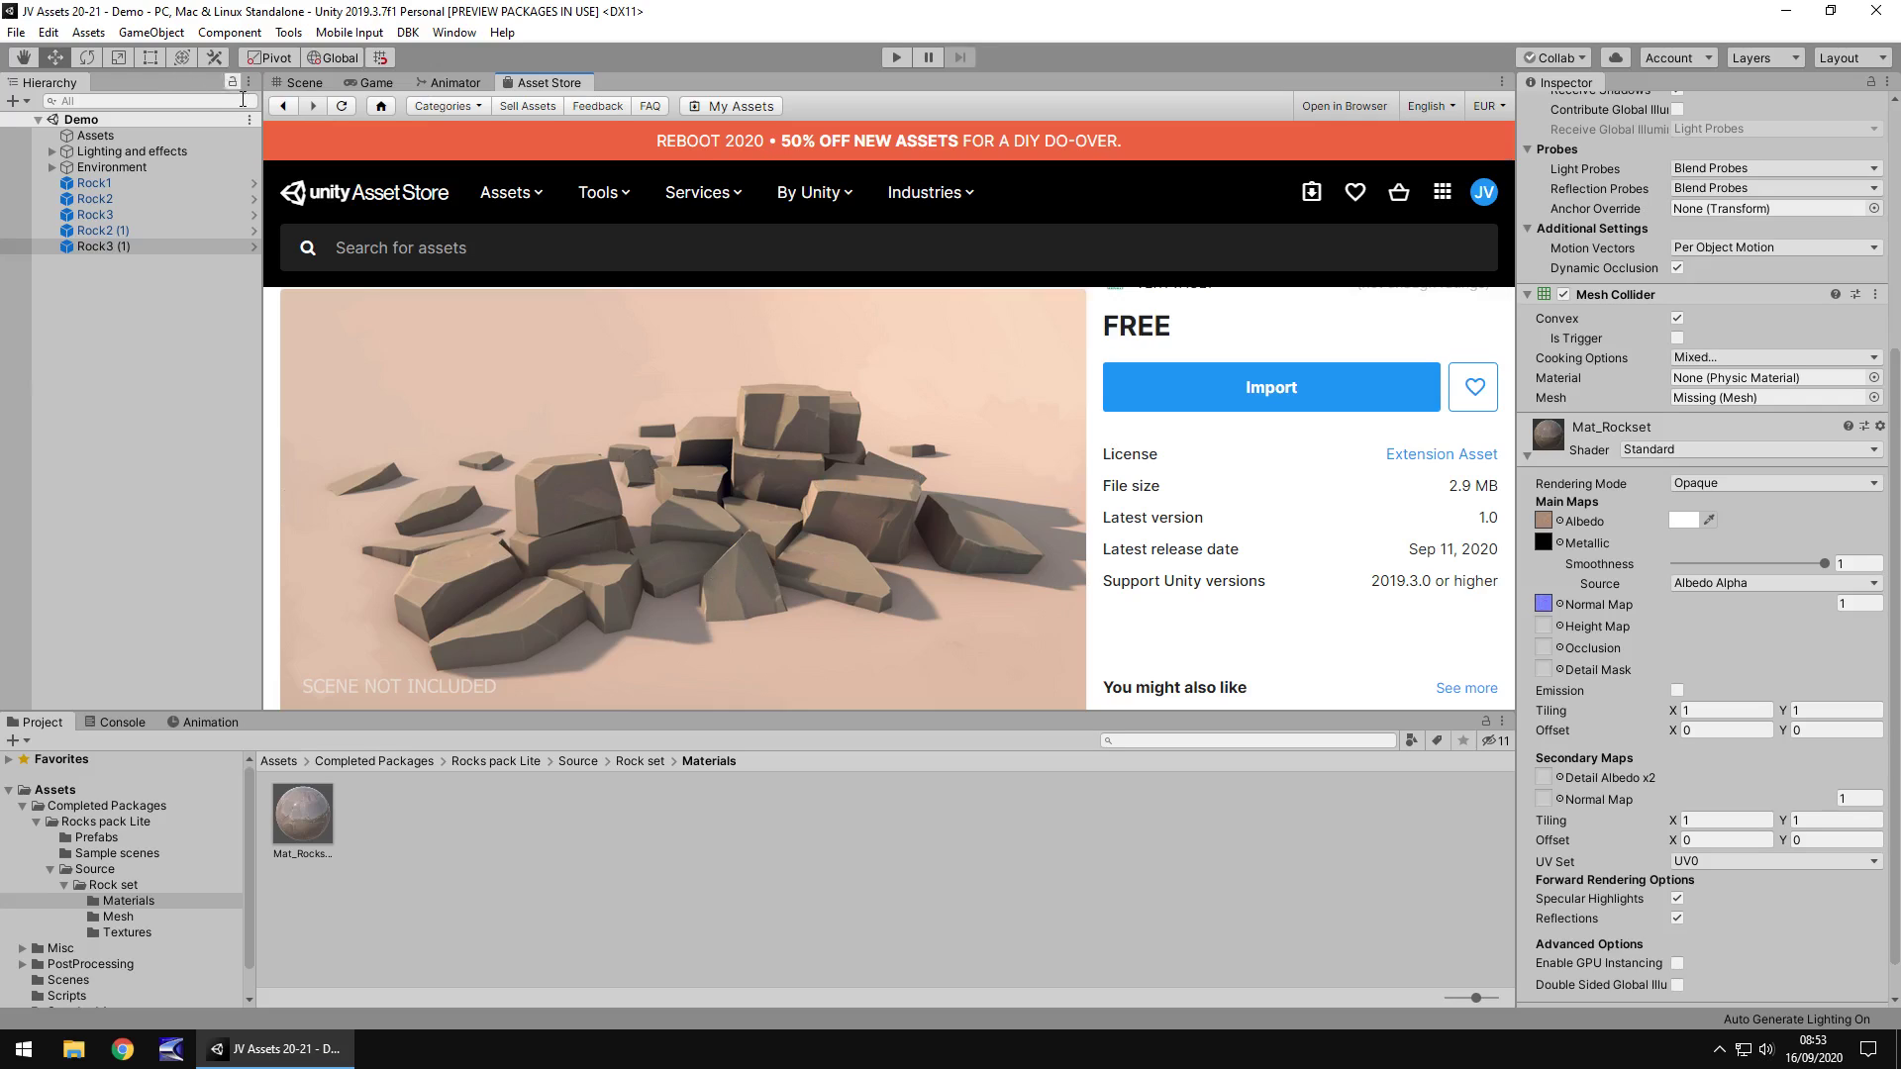
{"action": "left_click", "coordinate": [99, 838]}
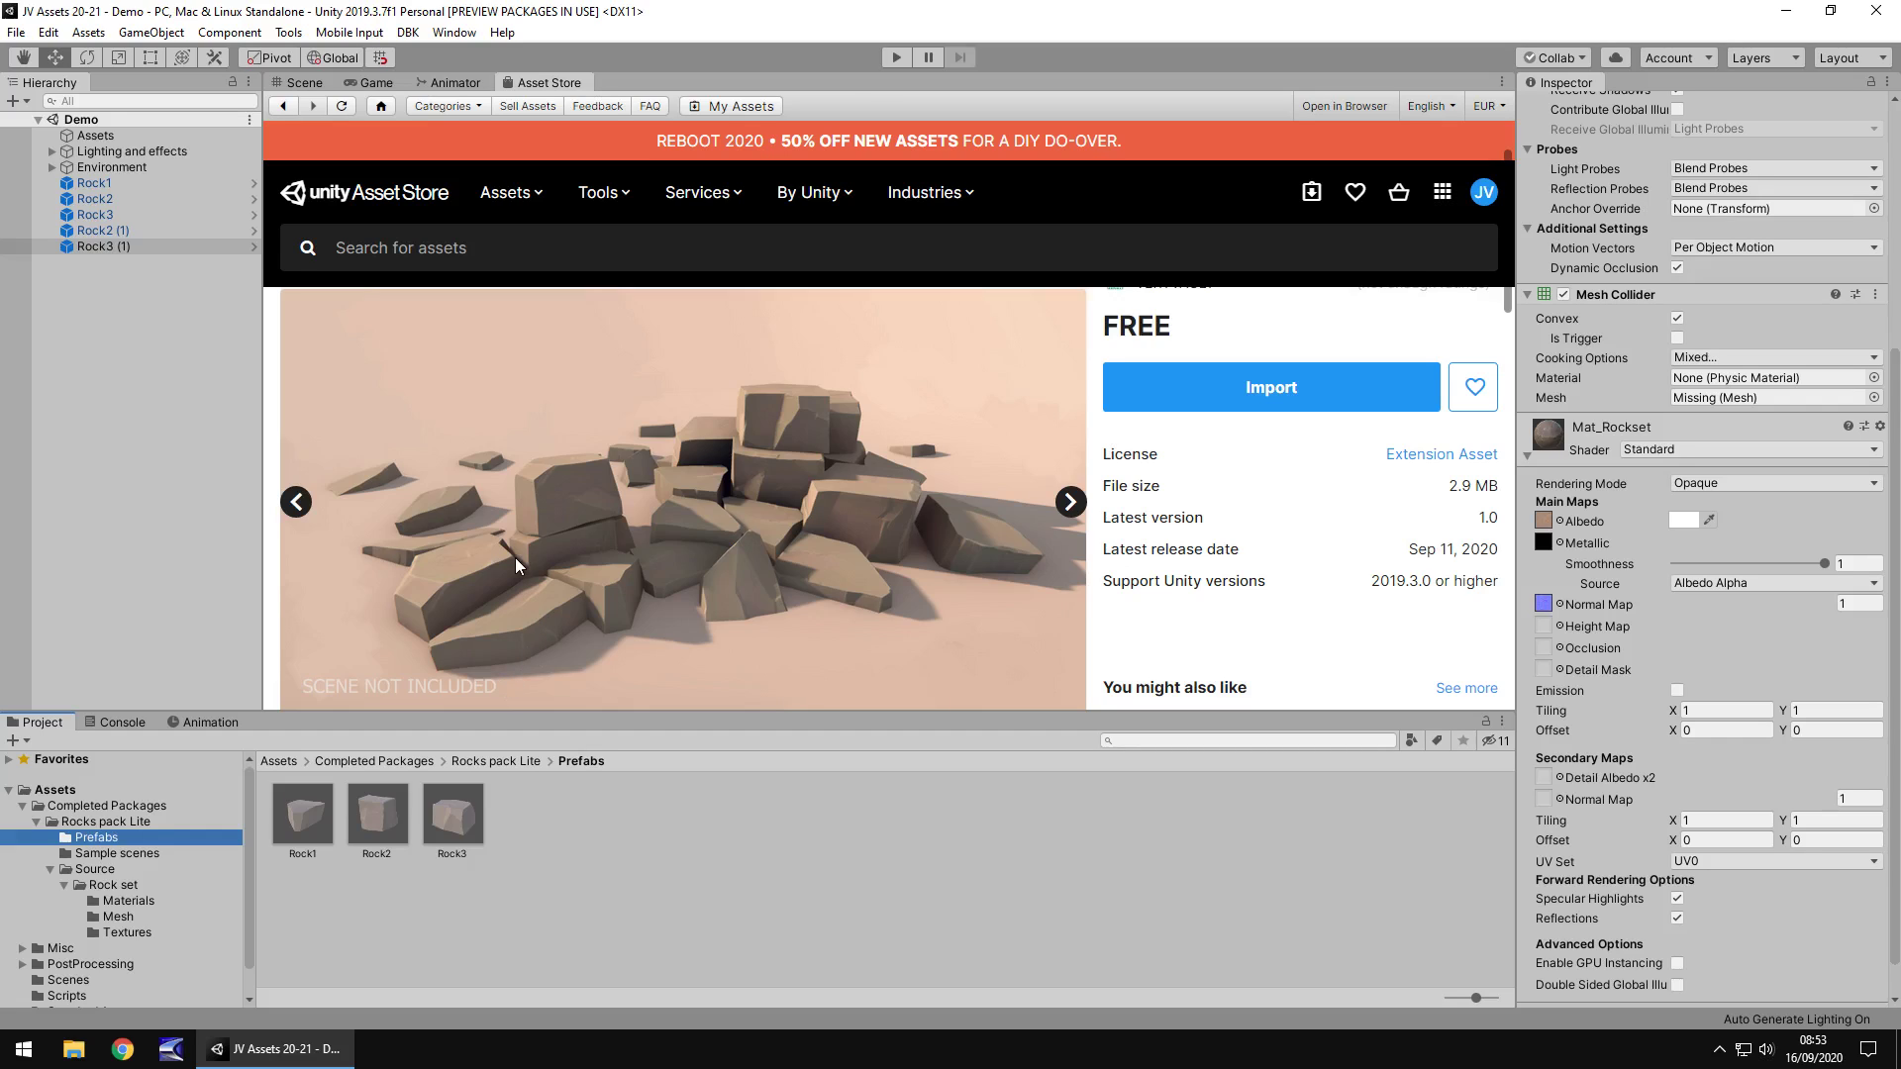
Return to the Demo scene and orbit, fly and pan the camera over the stacked rocks.
{"action": "left_click", "coordinate": [304, 82]}
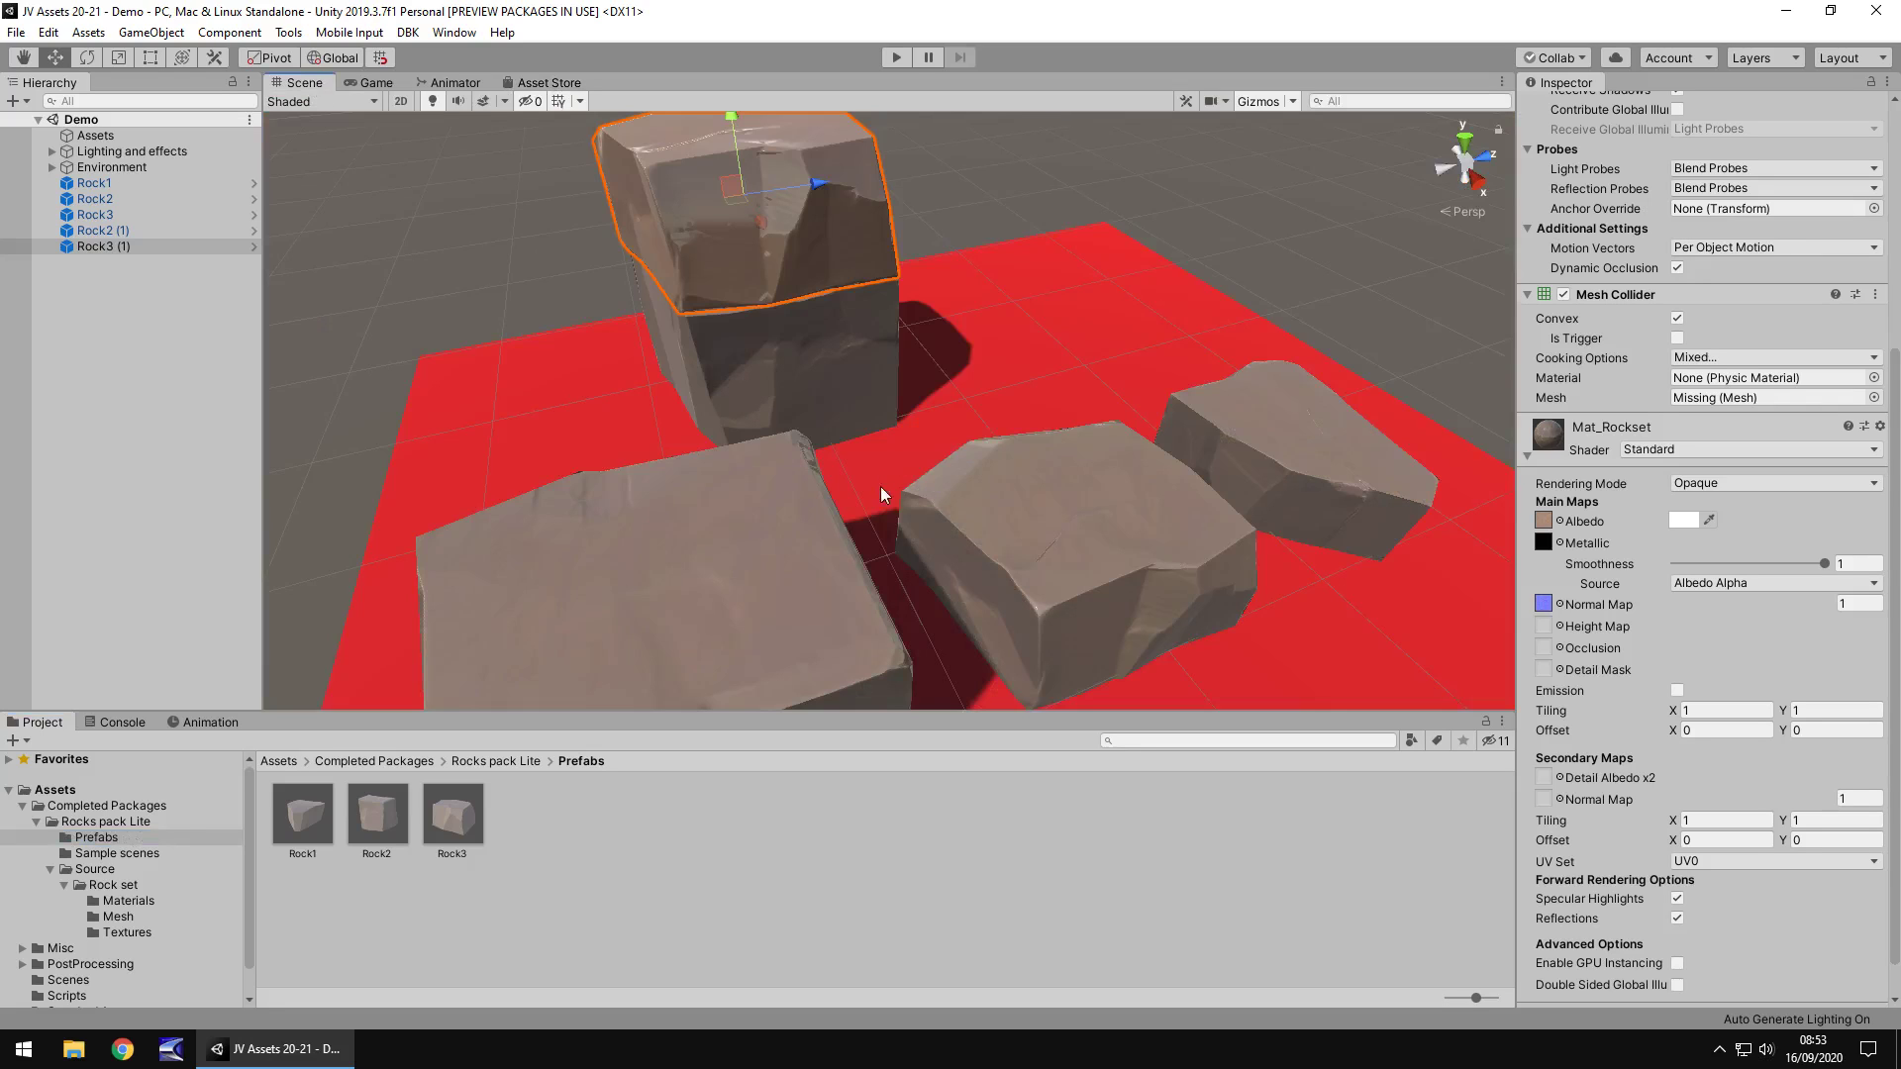
{"action": "right_click_drag", "start_coordinate": [881, 495], "coordinate": [944, 442]}
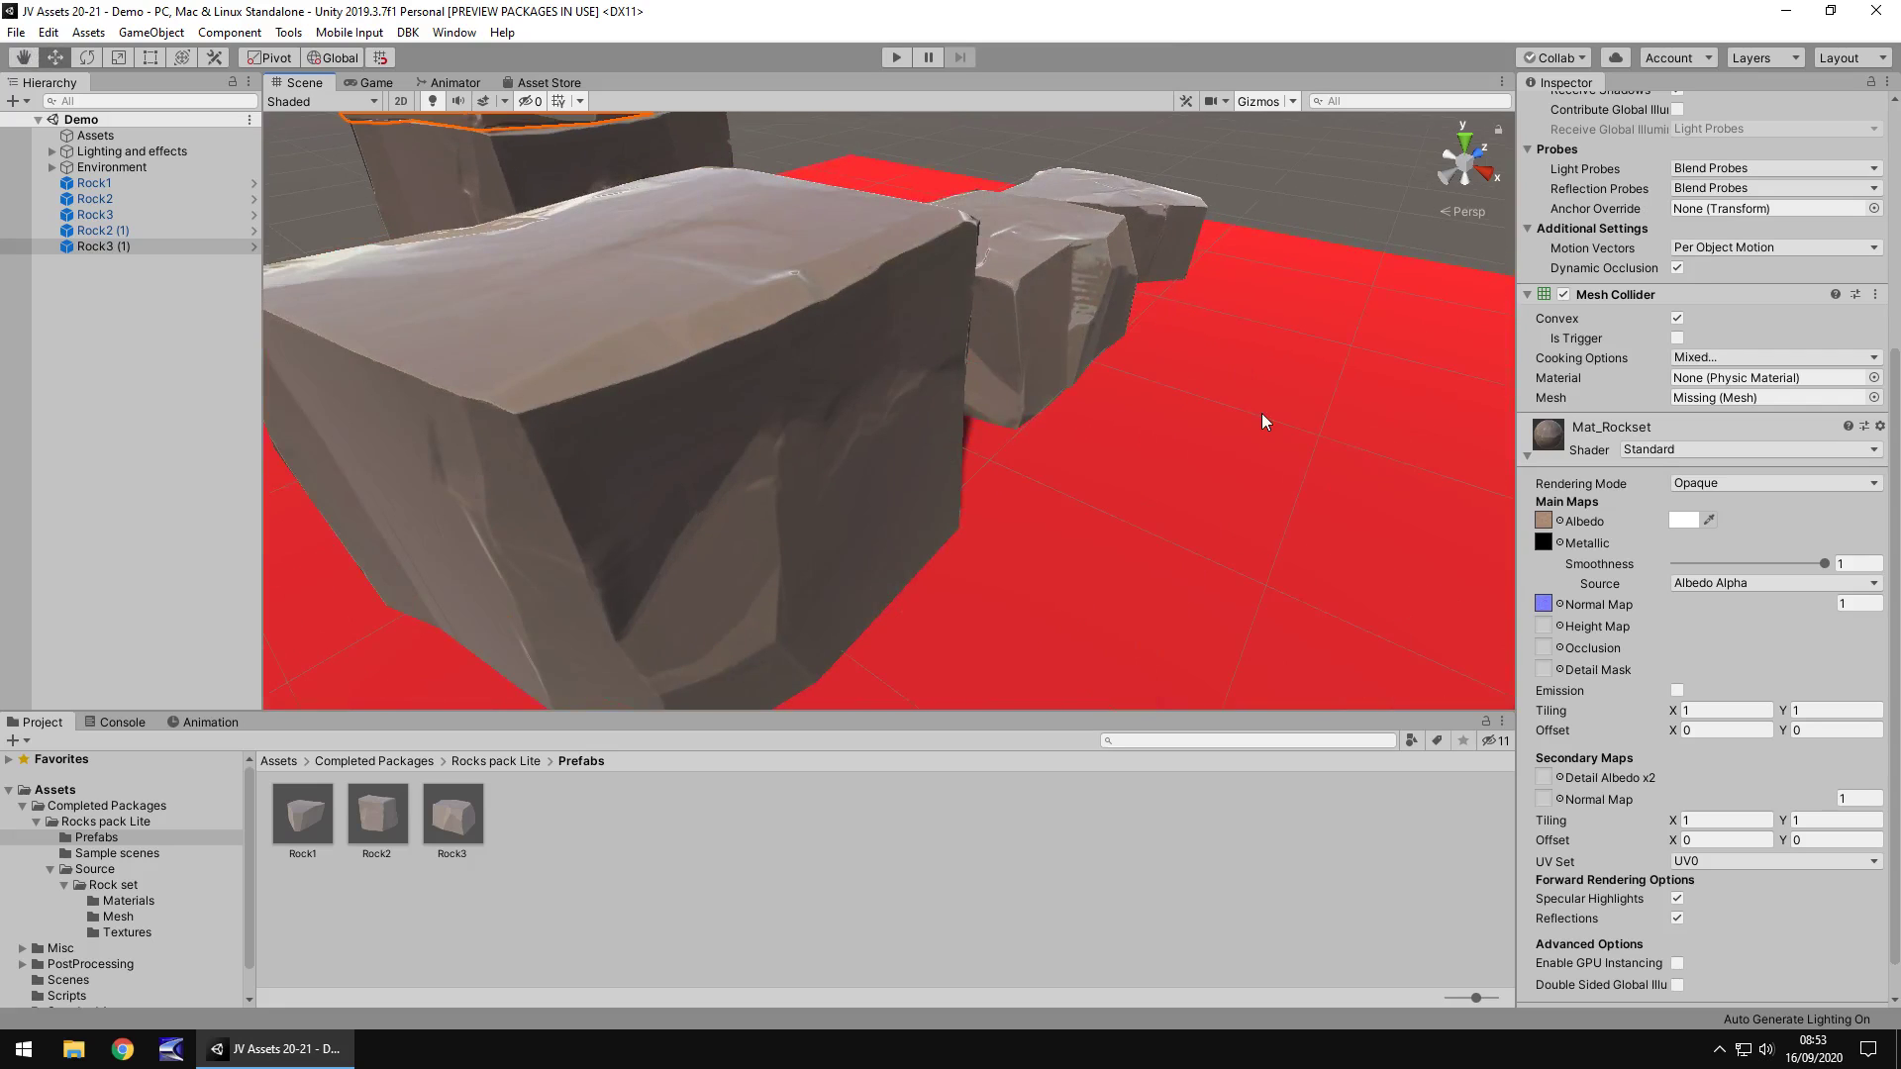
{"action": "right_click_drag", "start_coordinate": [1400, 390], "coordinate": [940, 407]}
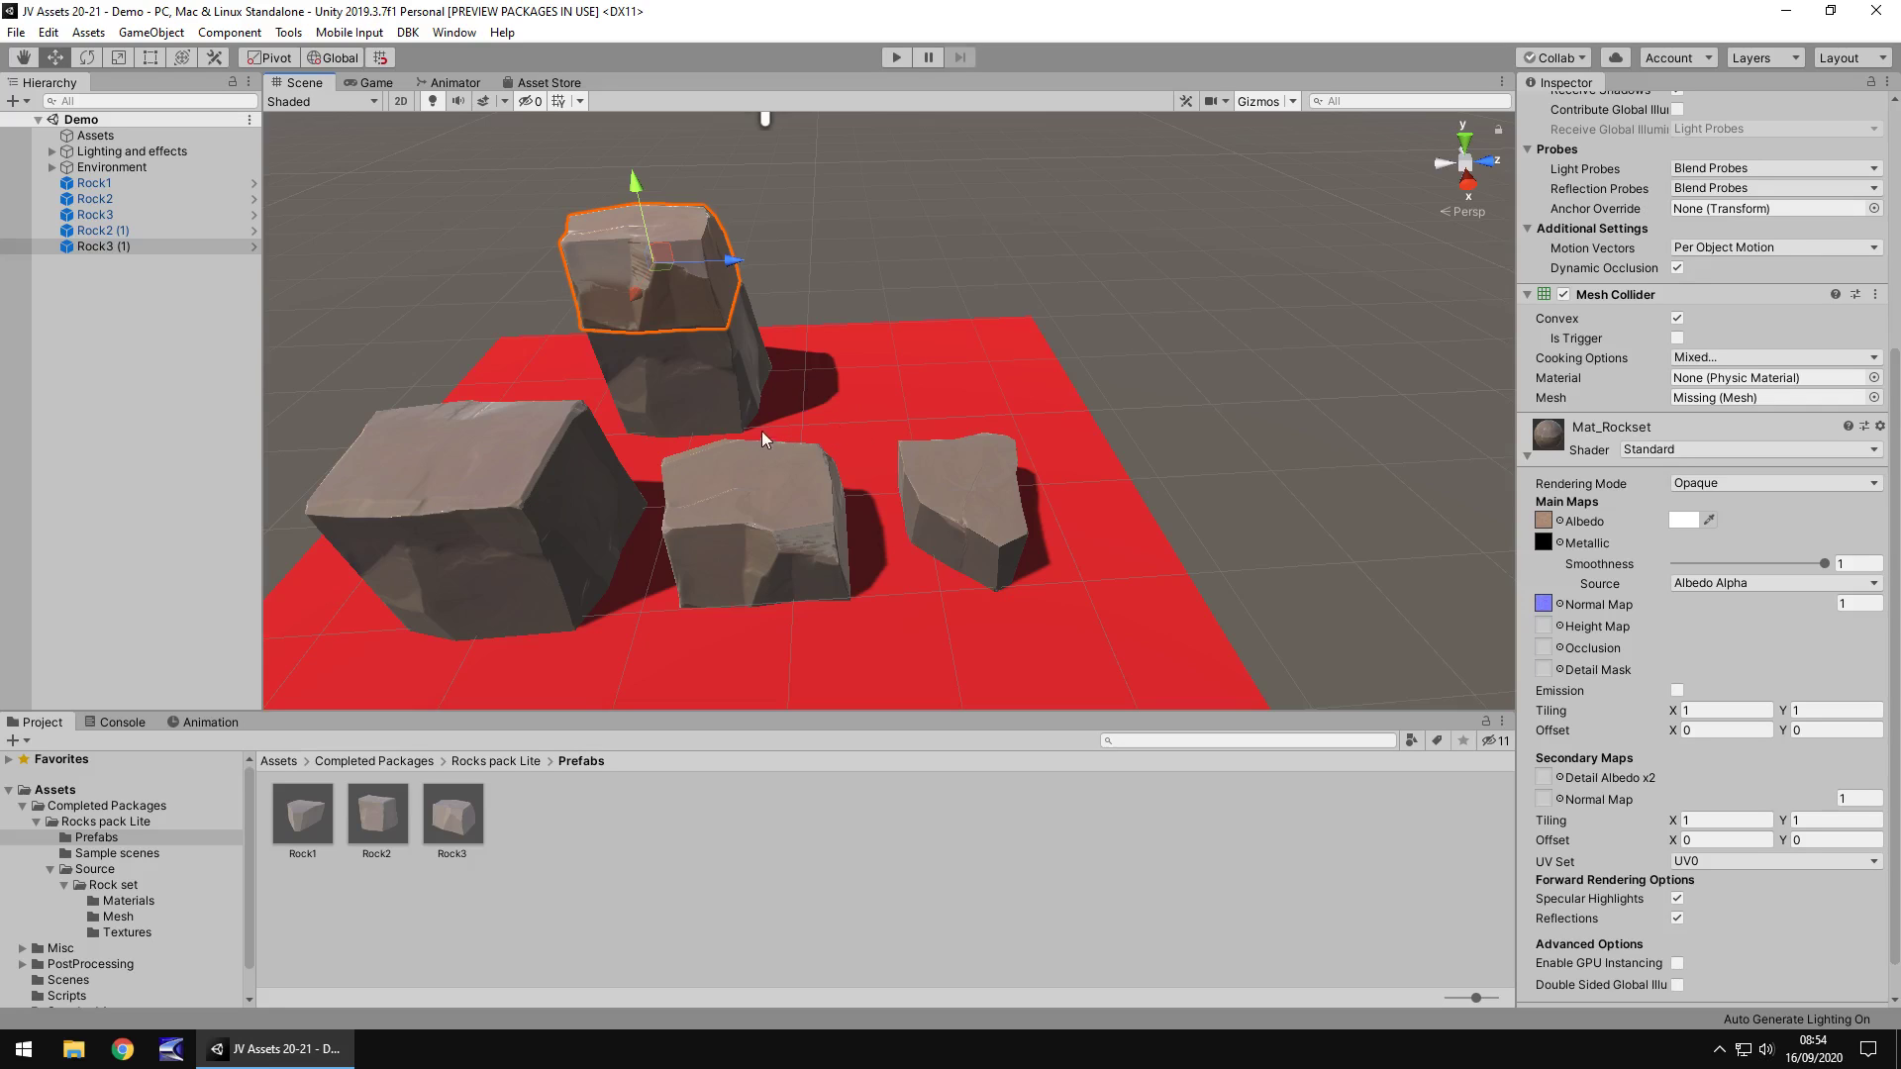
{"action": "middle_click_drag", "start_coordinate": [763, 431], "coordinate": [727, 479]}
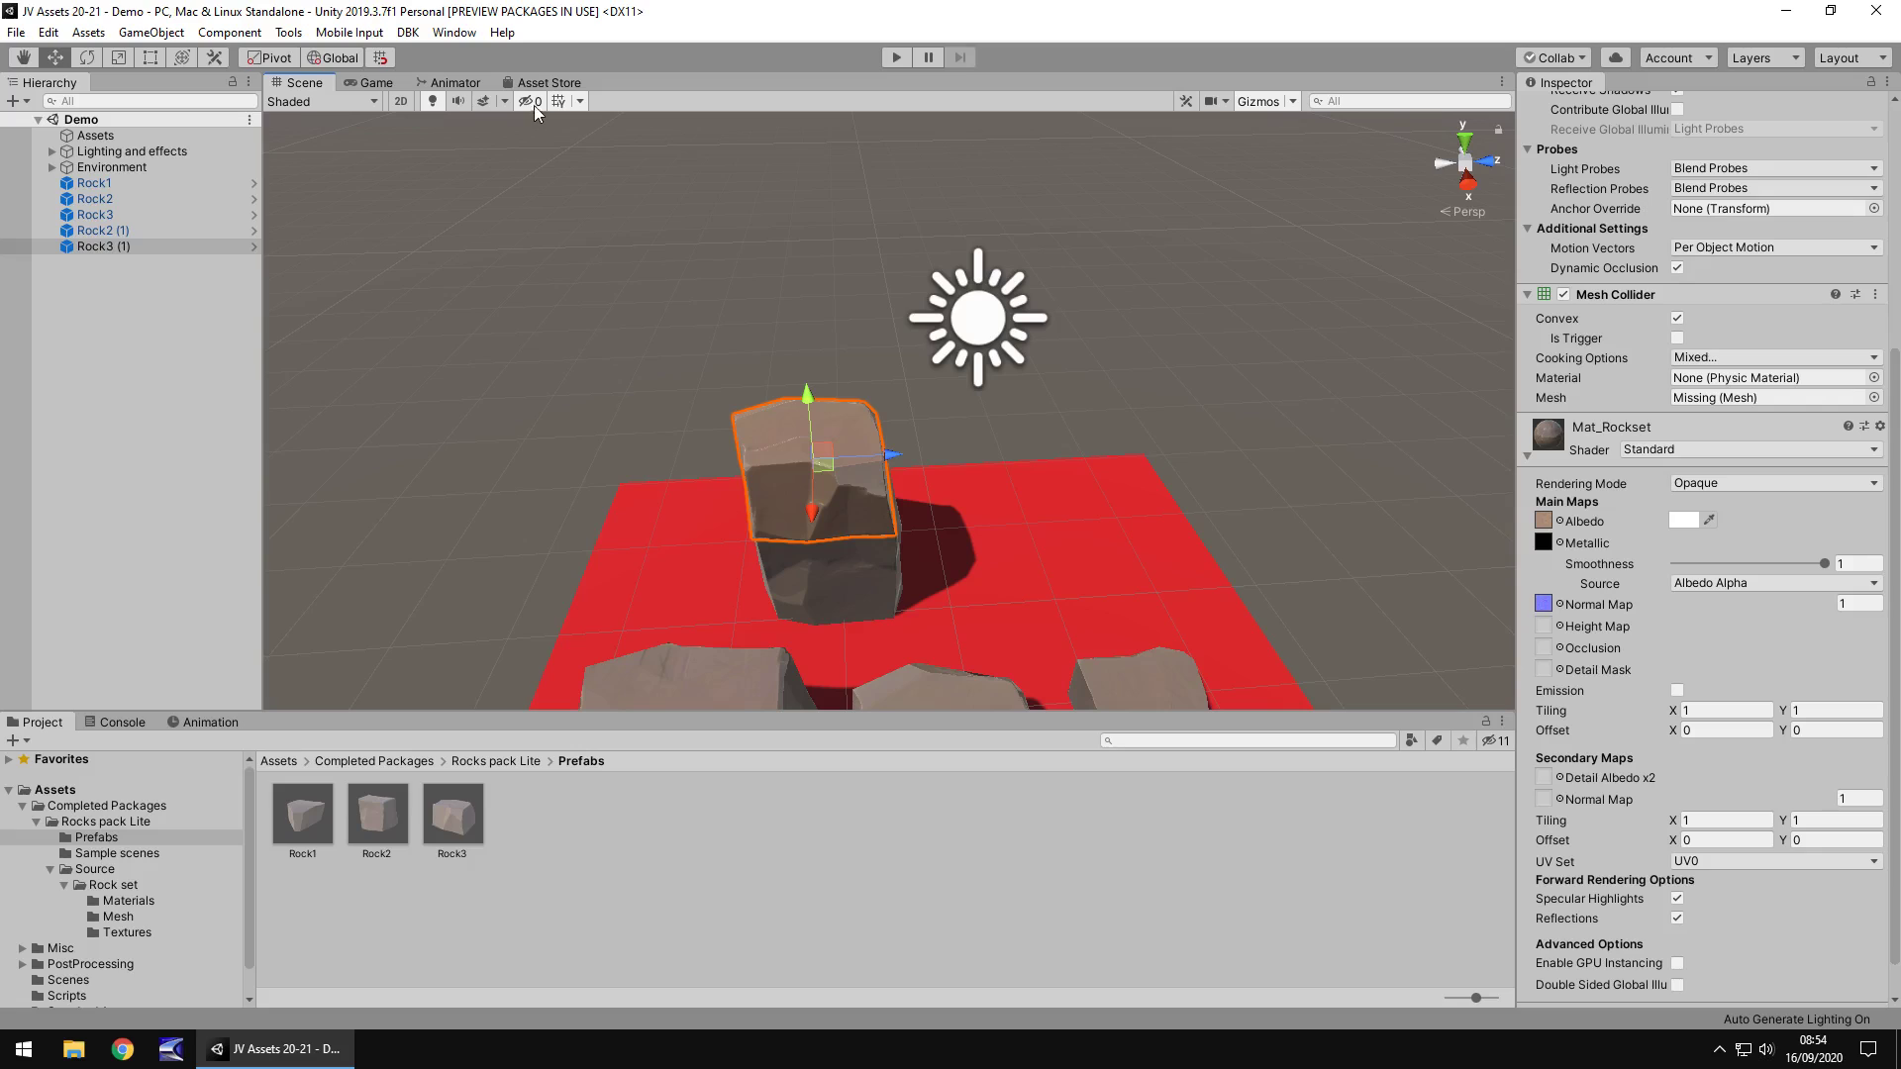
{"action": "left_click", "coordinate": [550, 83]}
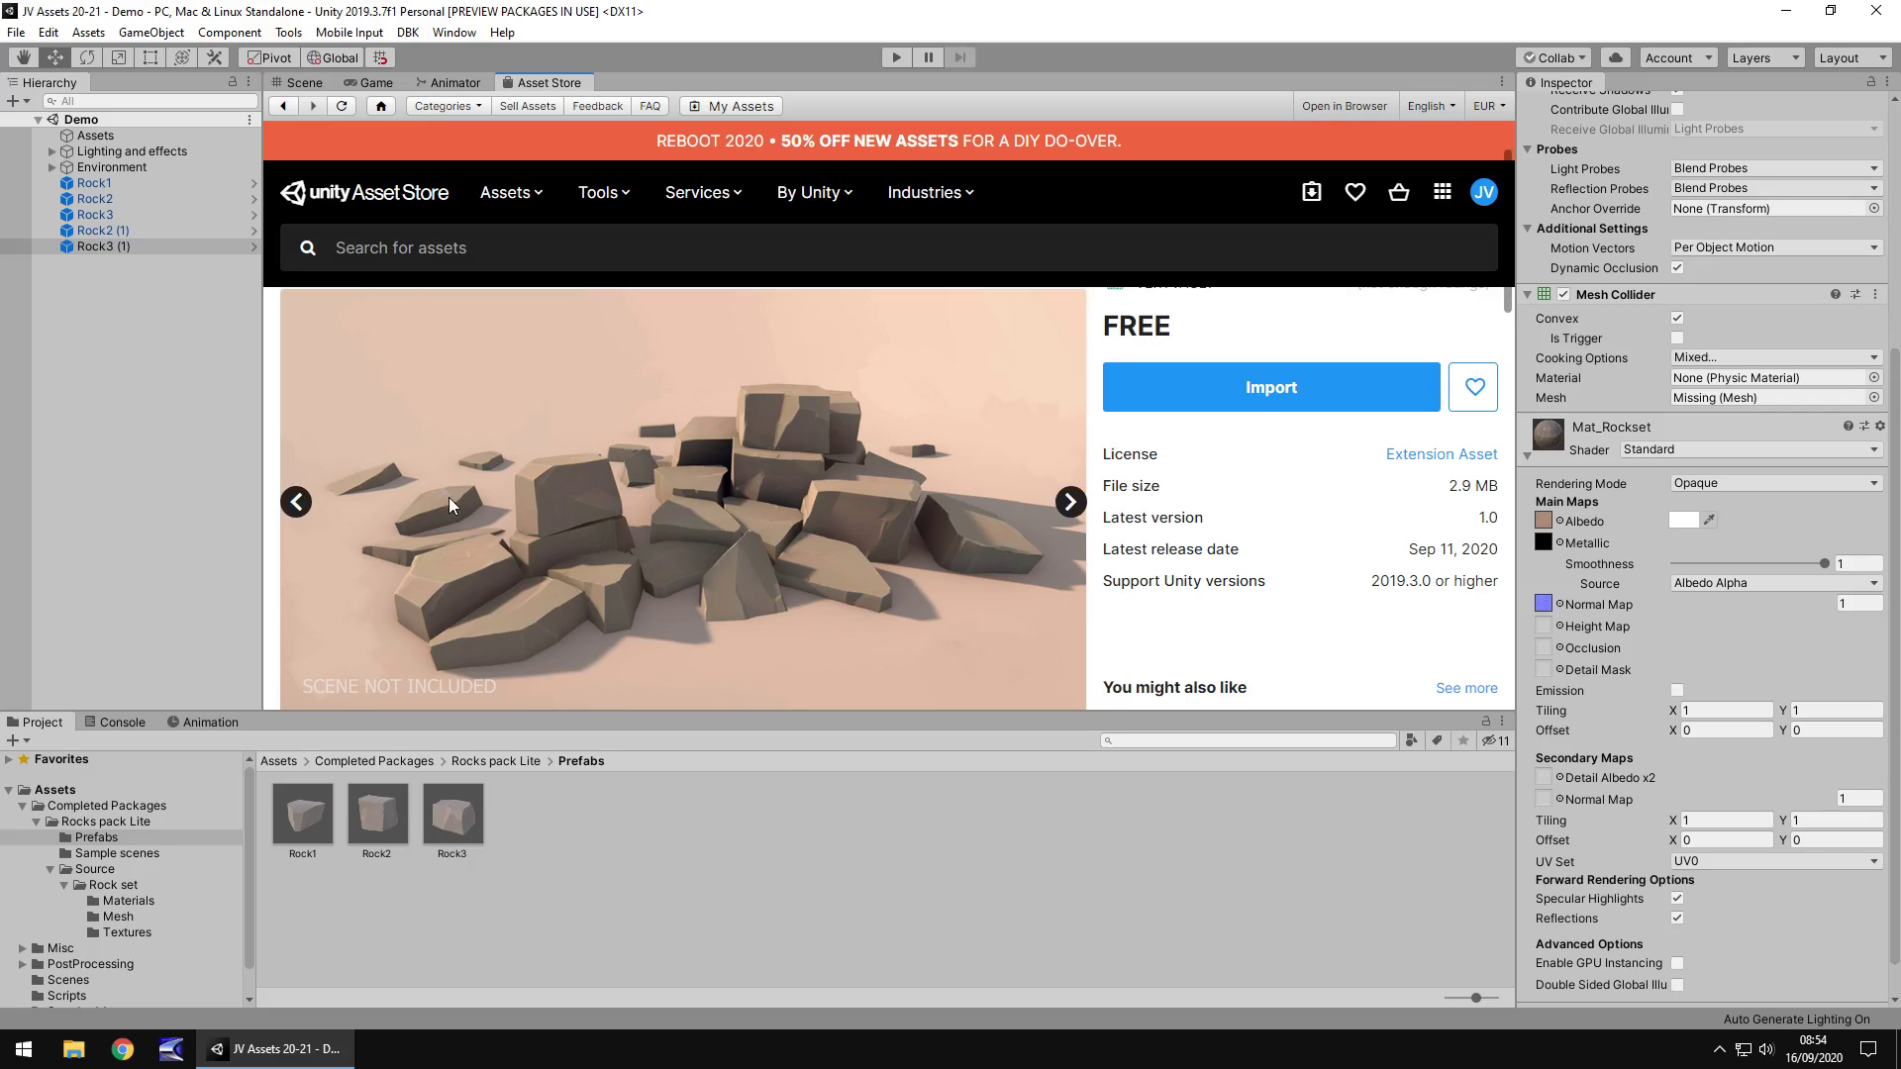
{"action": "left_click", "coordinate": [305, 82]}
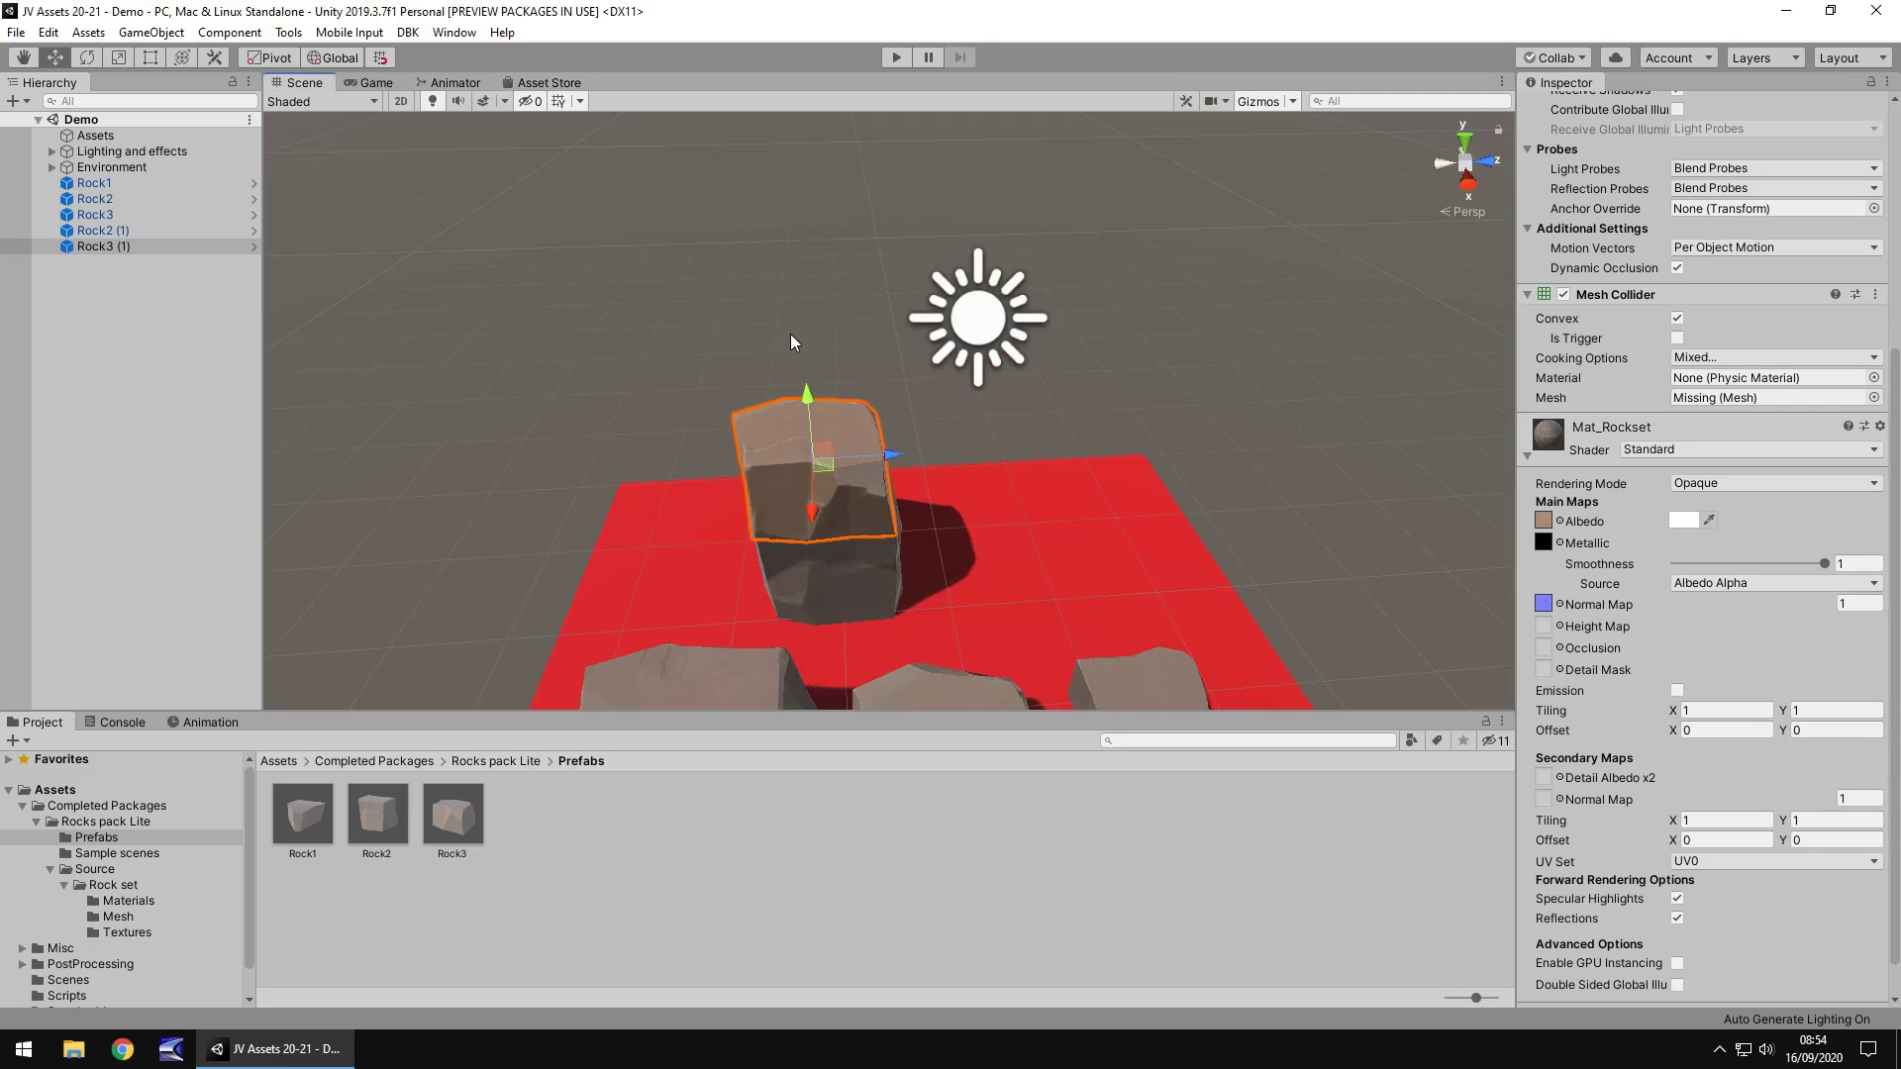